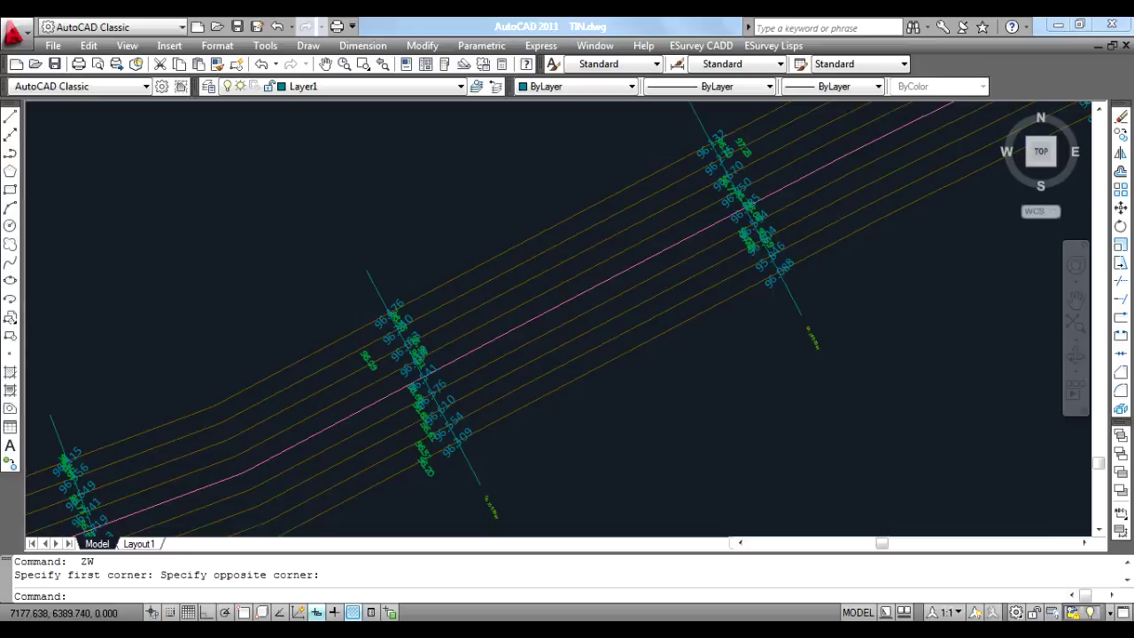
Run MCH with prefix Ch., suffix M, increment 30 and line length 20 on the alignment.
{"action": "left_click", "coordinate": [508, 324]}
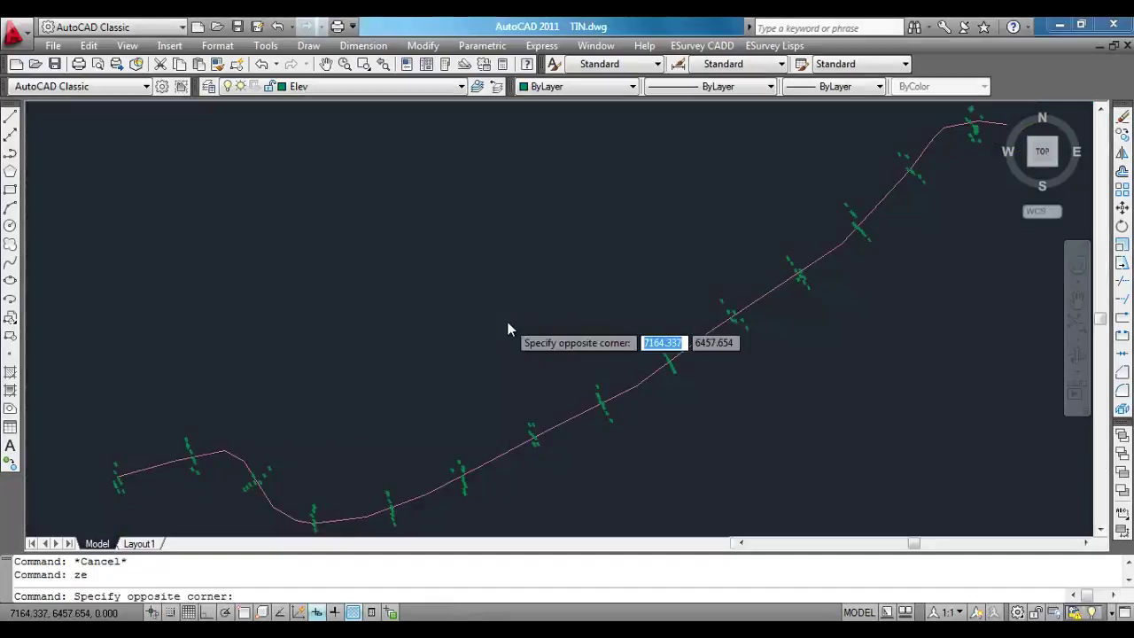
{"action": "key", "text": "Escape"}
{"action": "type", "text": "mc"}
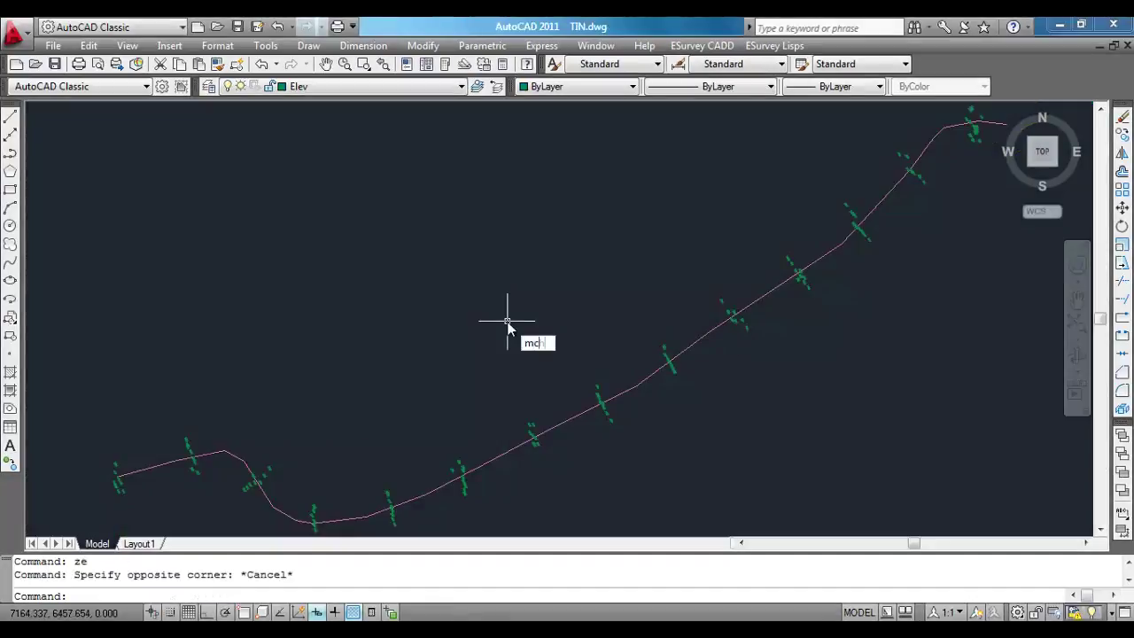
{"action": "type", "text": "h"}
{"action": "key", "text": "Return"}
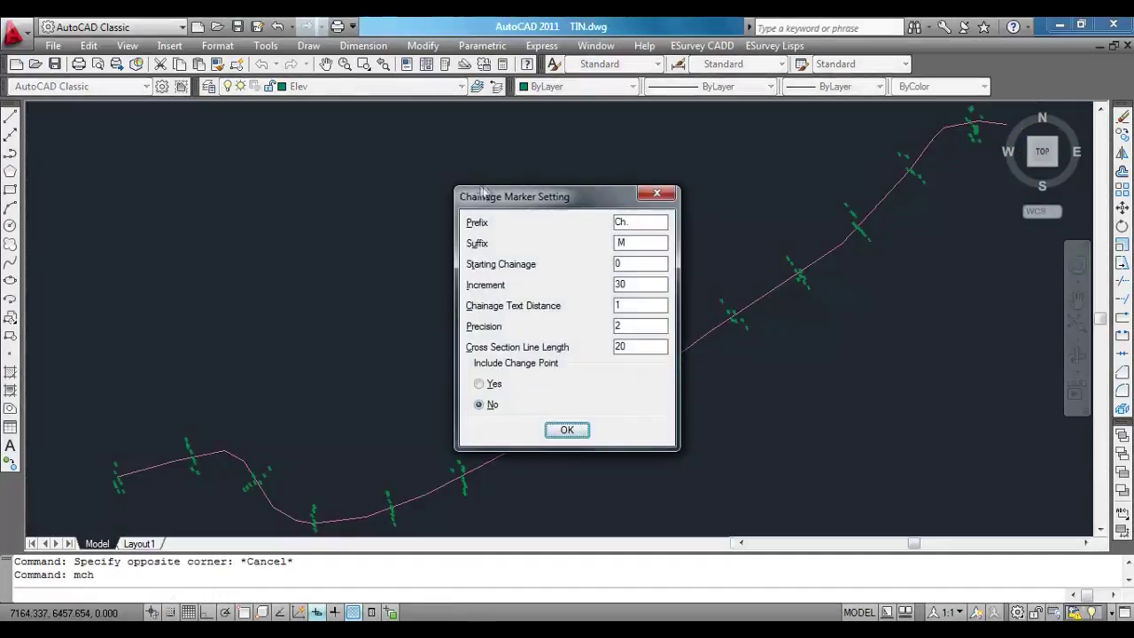
{"action": "left_click", "coordinate": [636, 285]}
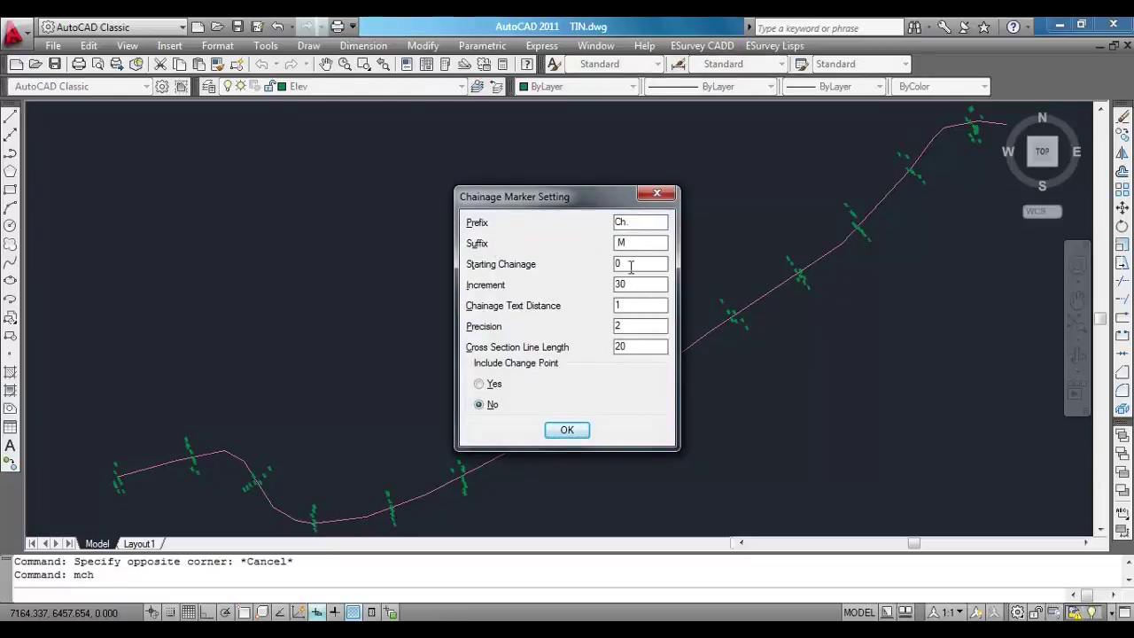
{"action": "left_click", "coordinate": [636, 304]}
{"action": "left_click_drag", "start_coordinate": [638, 285], "coordinate": [570, 291]}
{"action": "left_click_drag", "start_coordinate": [622, 346], "coordinate": [577, 360]}
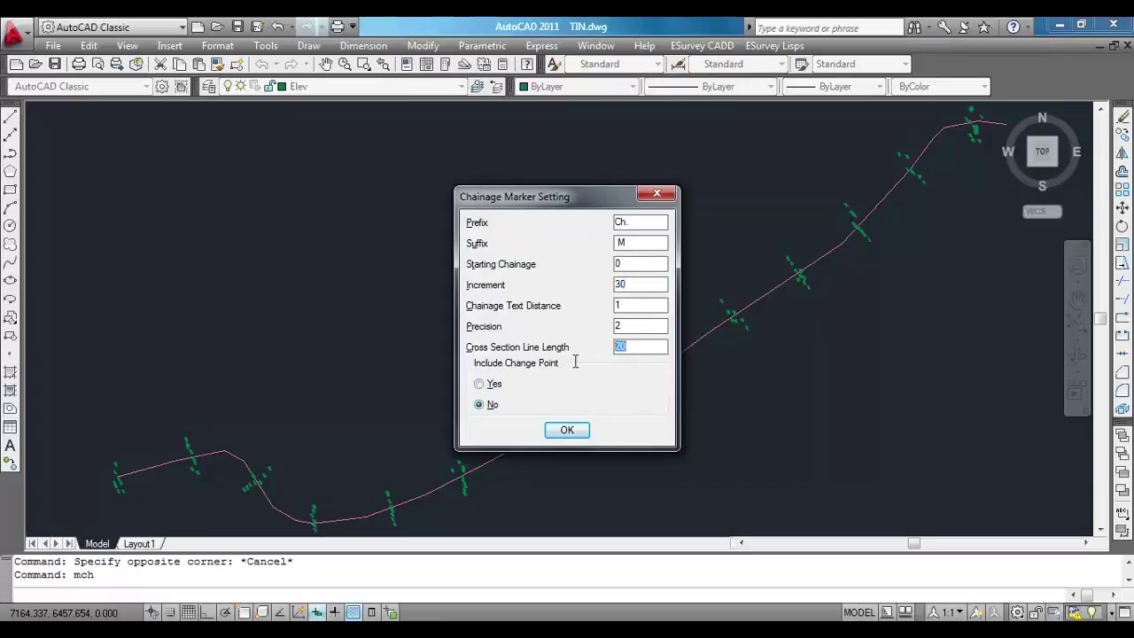
{"action": "left_click", "coordinate": [567, 430]}
{"action": "scroll", "coordinate": [544, 288], "scroll_direction": "down", "scroll_amount": 4}
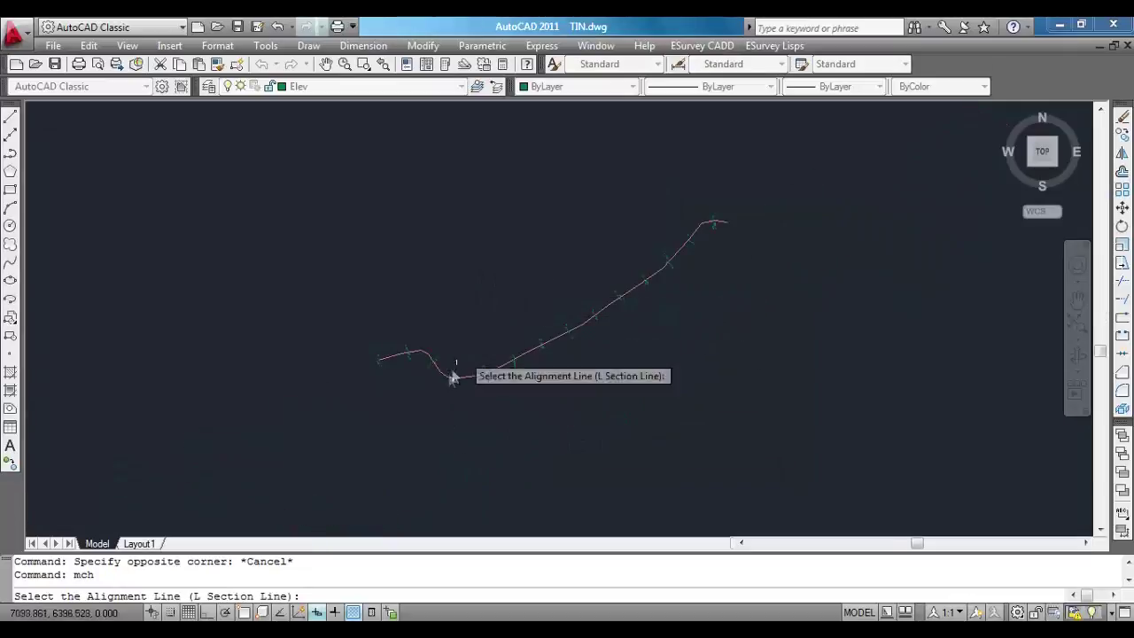
{"action": "scroll", "coordinate": [418, 346], "scroll_direction": "up", "scroll_amount": 3}
{"action": "scroll", "coordinate": [415, 354], "scroll_direction": "up", "scroll_amount": 2}
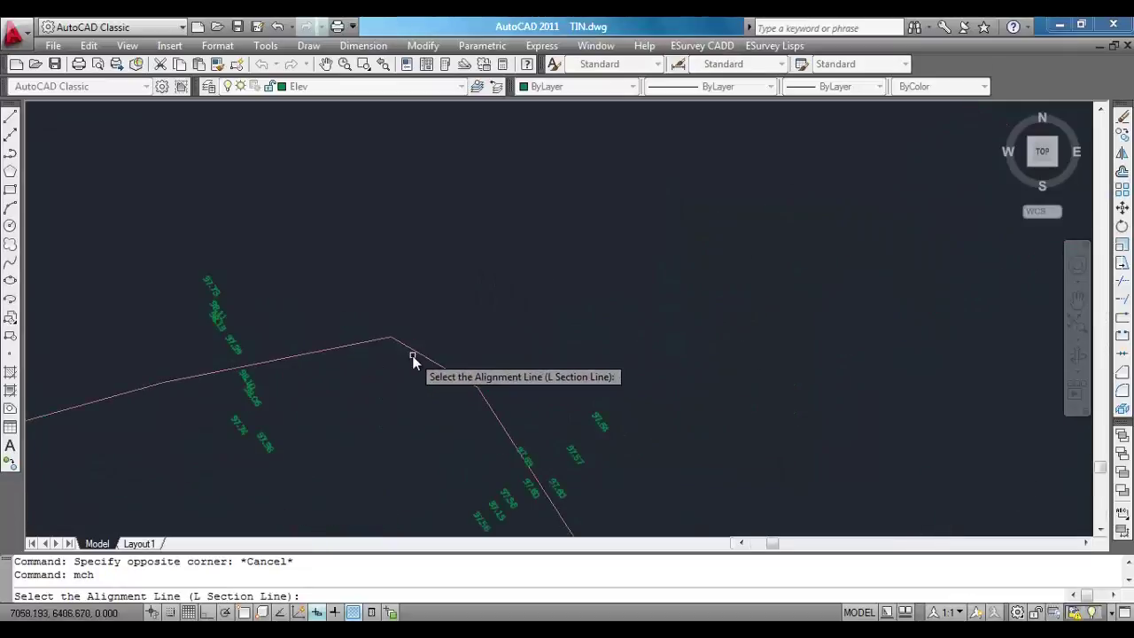
{"action": "left_click", "coordinate": [414, 357]}
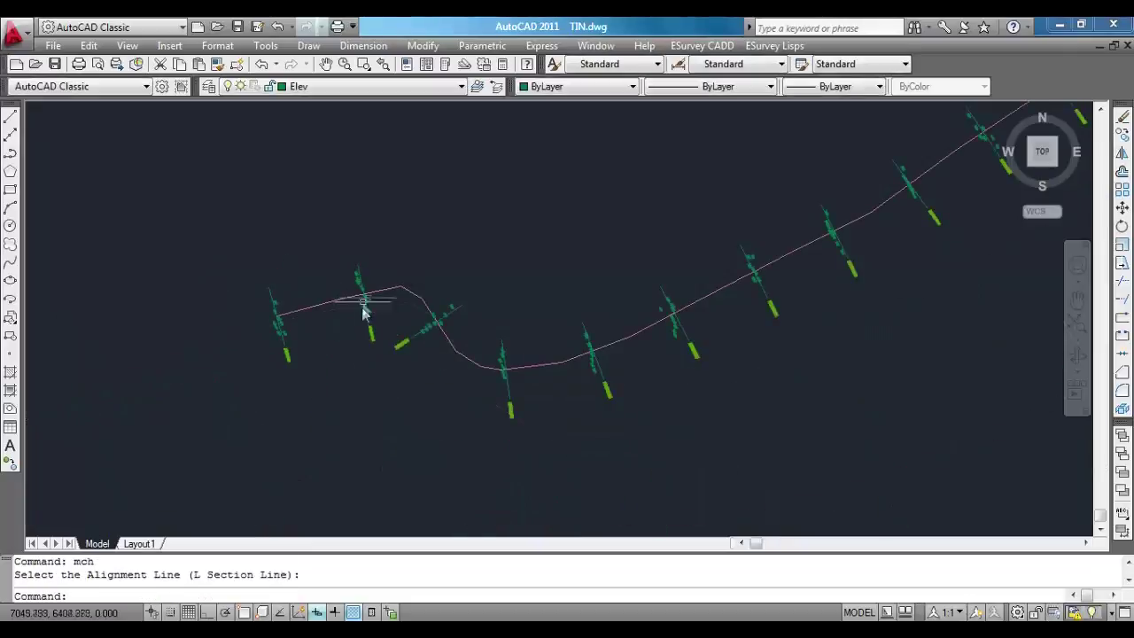
Check a generated cross-section line and its Ch. 90.00 M label.
{"action": "scroll", "coordinate": [392, 376], "scroll_direction": "up", "scroll_amount": 5}
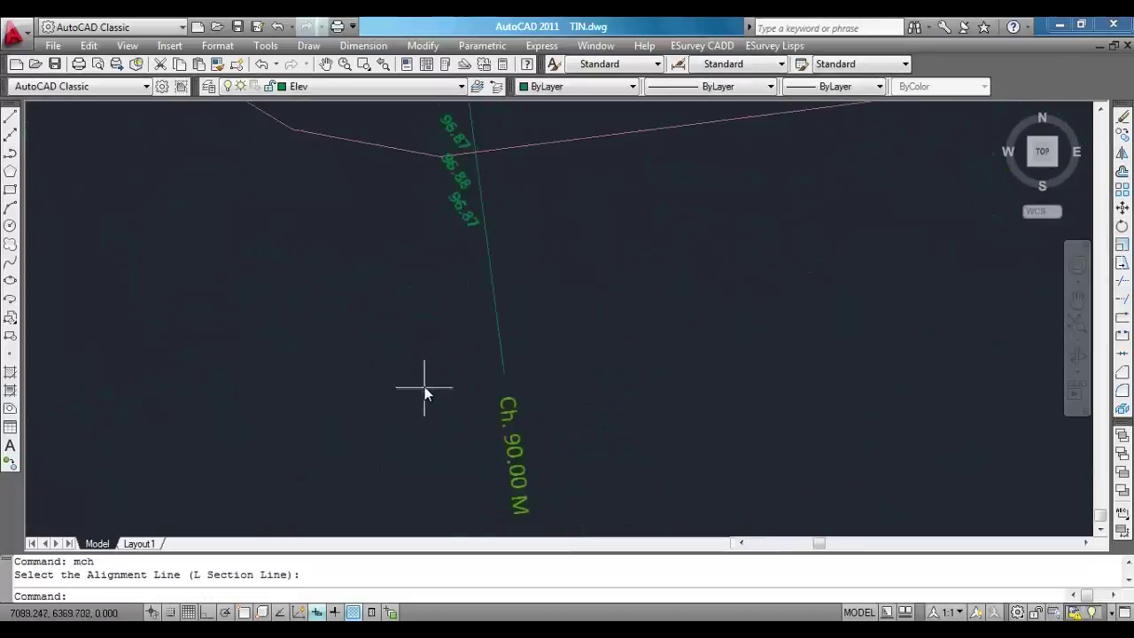
{"action": "scroll", "coordinate": [424, 387], "scroll_direction": "down", "scroll_amount": 3}
{"action": "scroll", "coordinate": [470, 352], "scroll_direction": "up", "scroll_amount": 3}
{"action": "left_click", "coordinate": [481, 332]}
{"action": "left_click", "coordinate": [431, 328]}
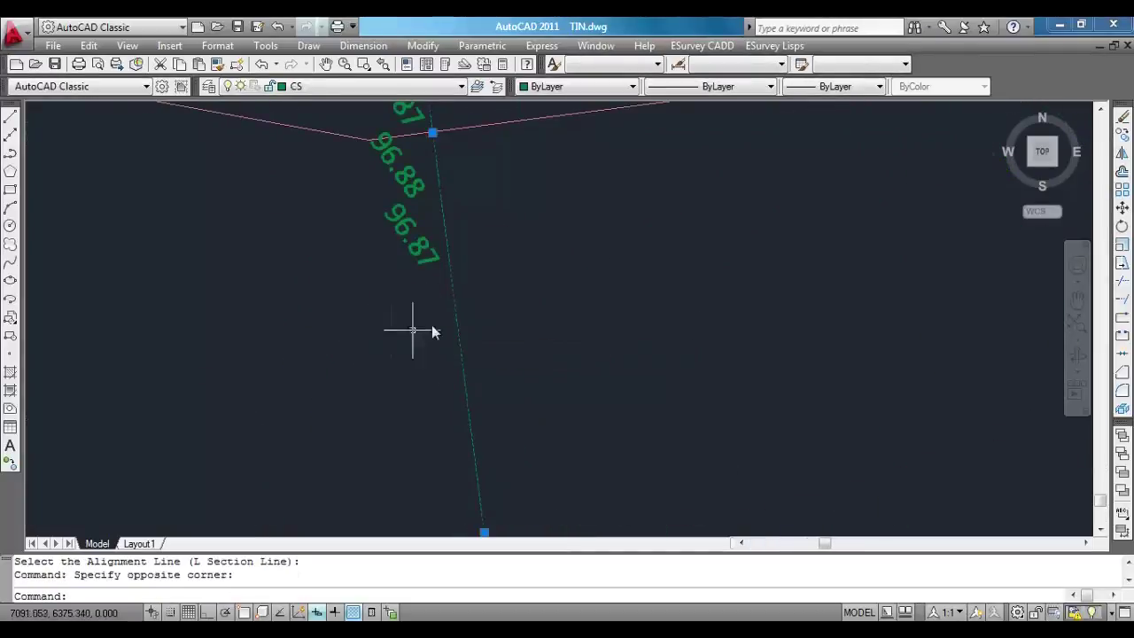
{"action": "scroll", "coordinate": [420, 258], "scroll_direction": "down", "scroll_amount": 3}
{"action": "key", "text": "Escape"}
{"action": "scroll", "coordinate": [465, 385], "scroll_direction": "up", "scroll_amount": 4}
{"action": "left_click", "coordinate": [473, 398]}
{"action": "left_click", "coordinate": [310, 336]}
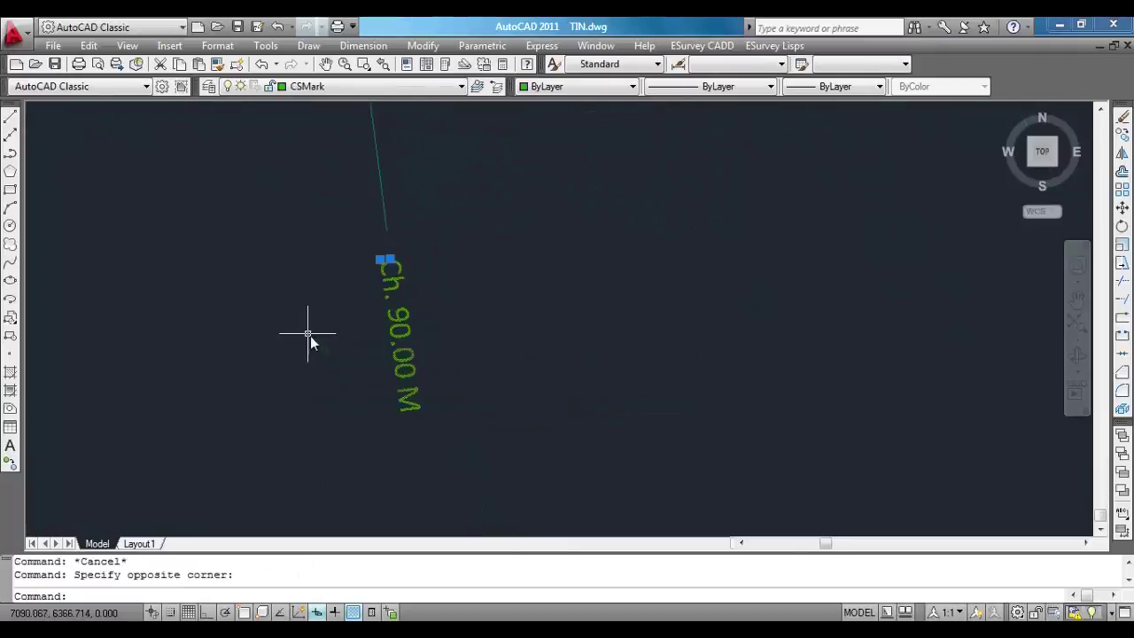
{"action": "scroll", "coordinate": [417, 401], "scroll_direction": "down", "scroll_amount": 4}
{"action": "key", "text": "Escape"}
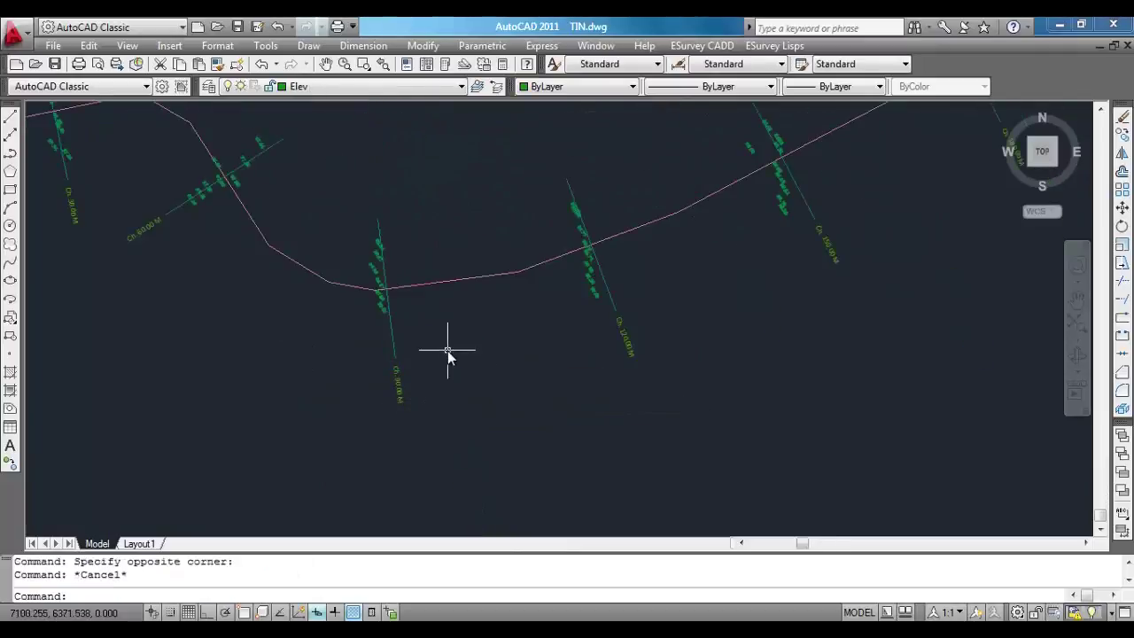
{"action": "type", "text": "z"}
{"action": "key", "text": "Escape"}
{"action": "scroll", "coordinate": [418, 393], "scroll_direction": "up", "scroll_amount": 2}
{"action": "scroll", "coordinate": [419, 393], "scroll_direction": "up", "scroll_amount": 4}
{"action": "scroll", "coordinate": [377, 392], "scroll_direction": "down", "scroll_amount": 6}
{"action": "scroll", "coordinate": [491, 380], "scroll_direction": "up", "scroll_amount": 5}
{"action": "scroll", "coordinate": [527, 354], "scroll_direction": "down", "scroll_amount": 3}
{"action": "scroll", "coordinate": [562, 384], "scroll_direction": "down", "scroll_amount": 2}
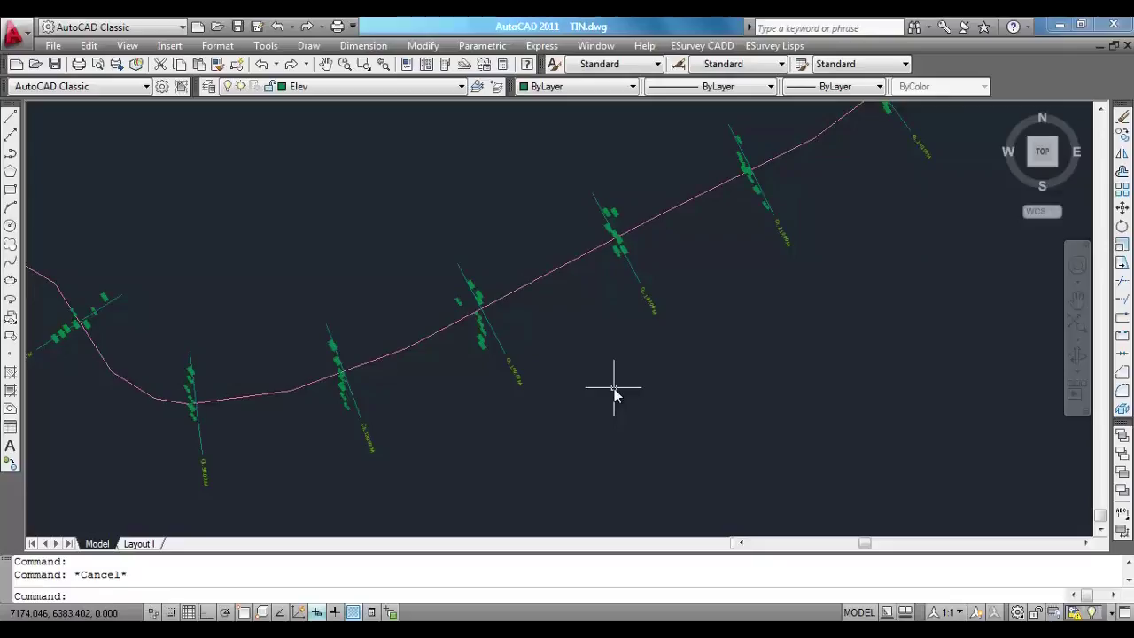
{"action": "left_click", "coordinate": [618, 387]}
{"action": "key", "text": "Escape"}
Open the Properties palette with MO.
{"action": "scroll", "coordinate": [620, 387], "scroll_direction": "down", "scroll_amount": 2}
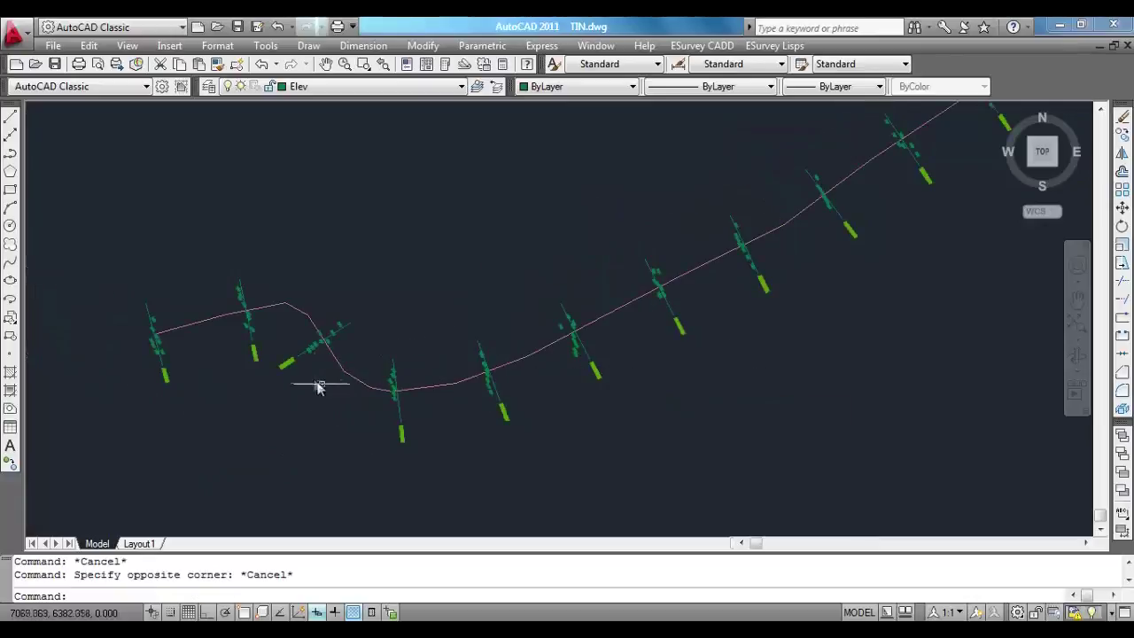
{"action": "scroll", "coordinate": [304, 366], "scroll_direction": "up", "scroll_amount": 5}
{"action": "scroll", "coordinate": [490, 368], "scroll_direction": "down", "scroll_amount": 3}
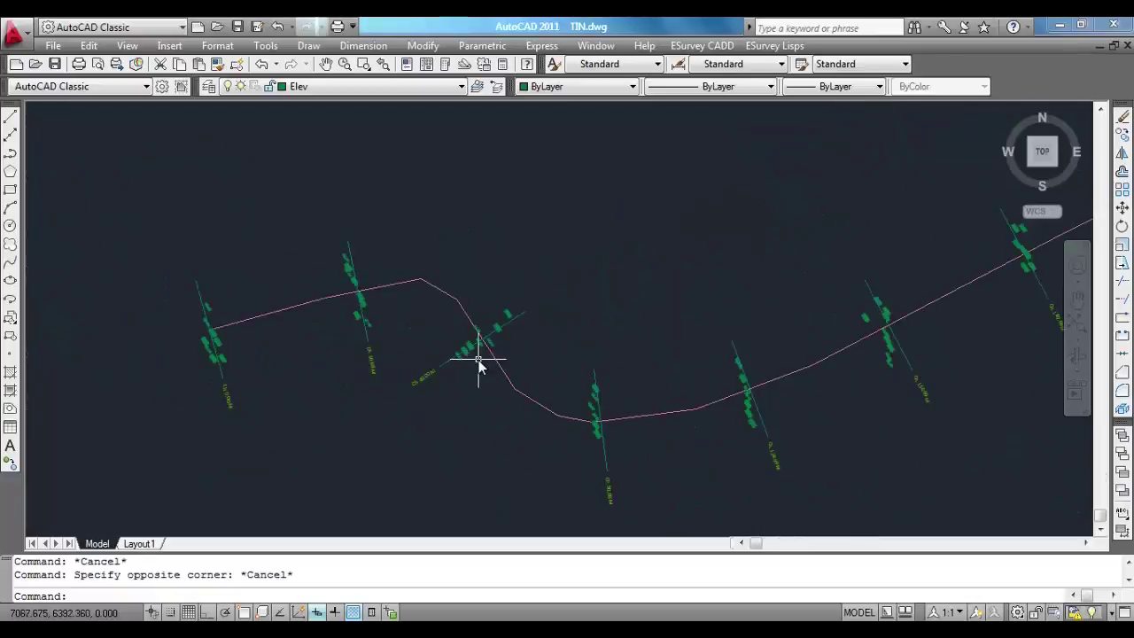
{"action": "type", "text": "mo"}
{"action": "key", "text": "Return"}
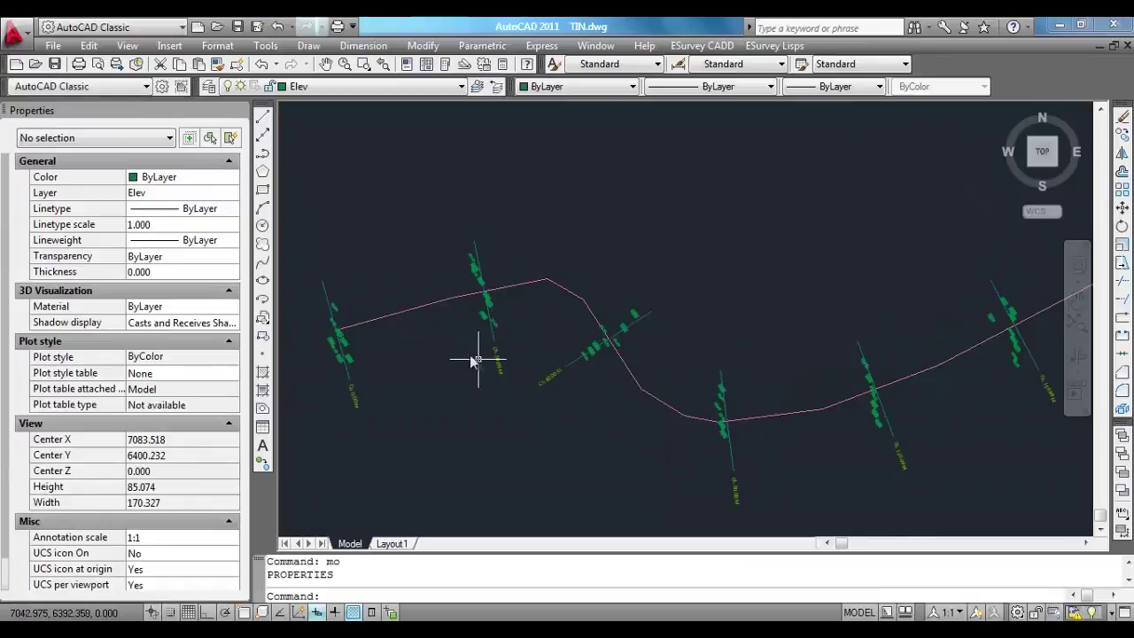
Inspect the alignment polyline and a green chainage line in the Properties palette.
{"action": "key", "text": "Escape"}
{"action": "left_click", "coordinate": [536, 305]}
{"action": "left_click", "coordinate": [523, 266]}
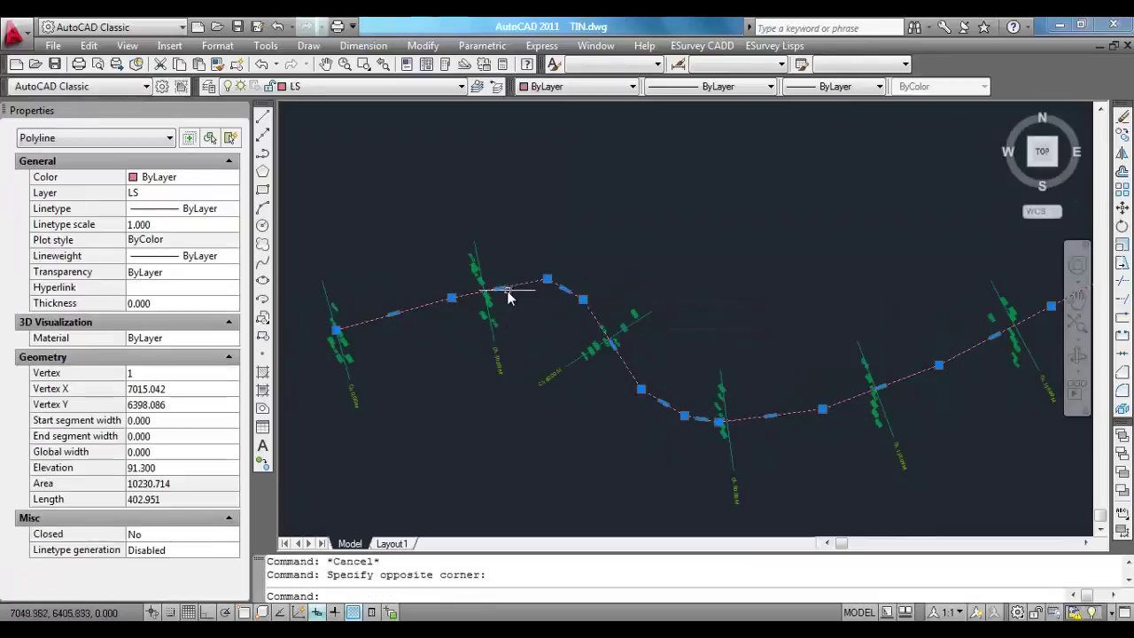
{"action": "key", "text": "Escape"}
{"action": "scroll", "coordinate": [481, 352], "scroll_direction": "up", "scroll_amount": 5}
{"action": "left_click", "coordinate": [578, 356]}
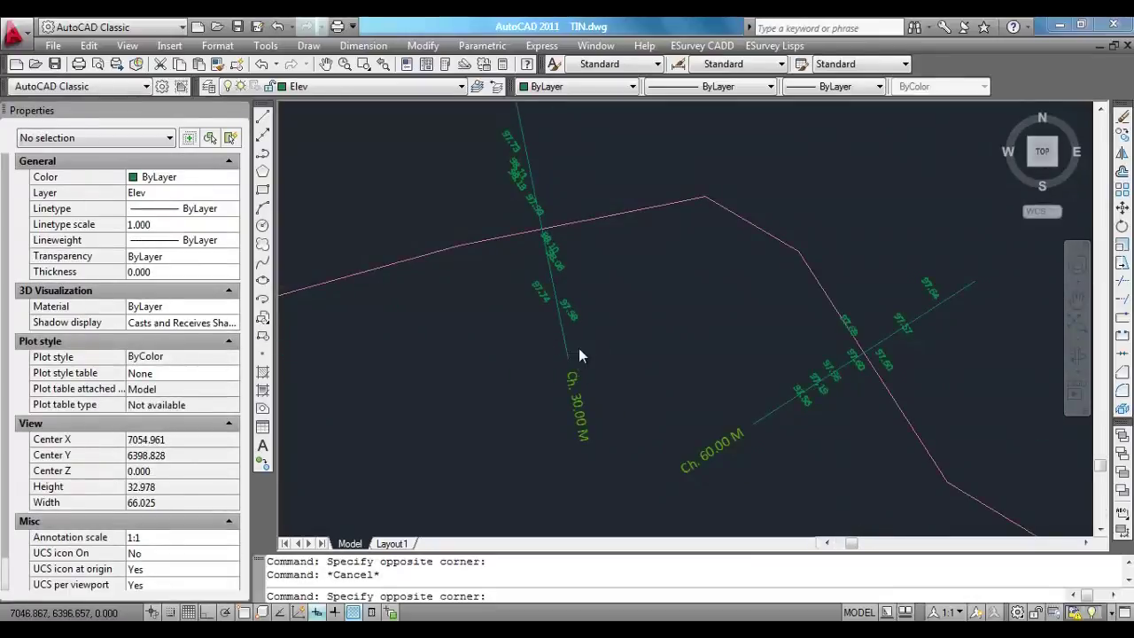
{"action": "left_click", "coordinate": [519, 336]}
{"action": "key", "text": "Escape"}
{"action": "left_click", "coordinate": [717, 247]}
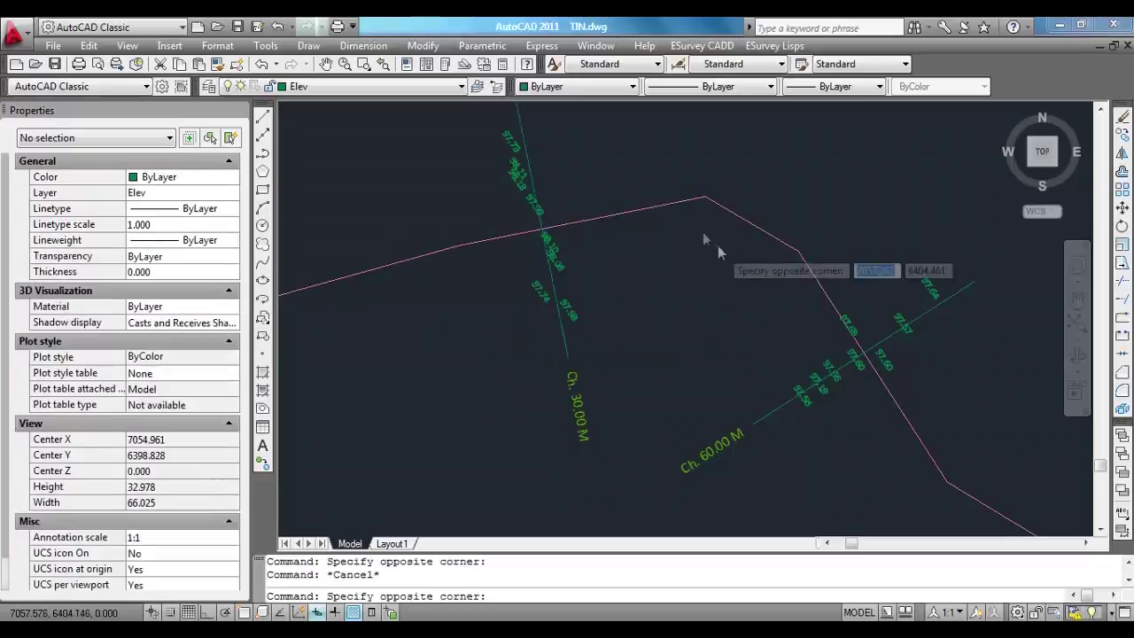
{"action": "left_click", "coordinate": [640, 185]}
{"action": "key", "text": "Escape"}
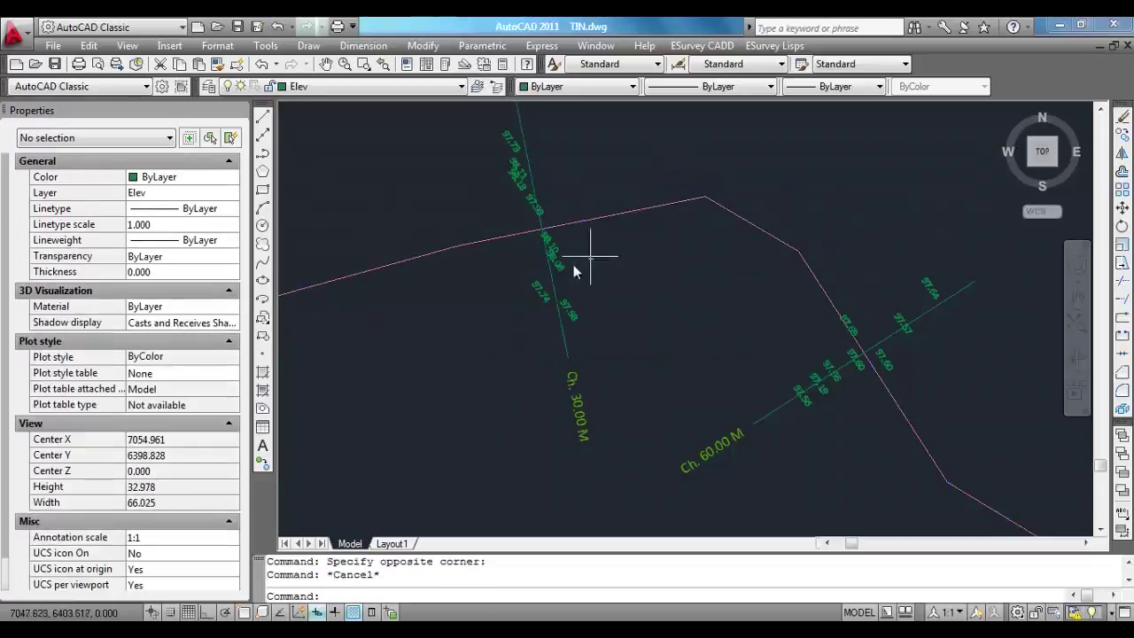
{"action": "scroll", "coordinate": [573, 264], "scroll_direction": "down", "scroll_amount": 4}
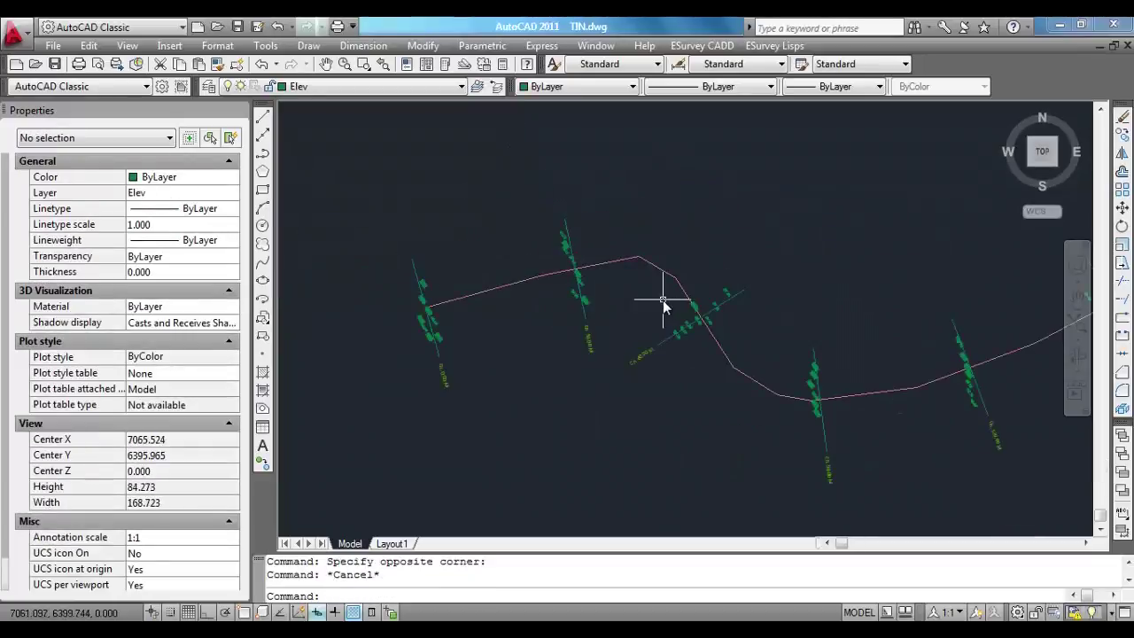
Offset the alignment polyline by 2, placing one copy above and one below.
{"action": "type", "text": "offset"}
{"action": "key", "text": "Return"}
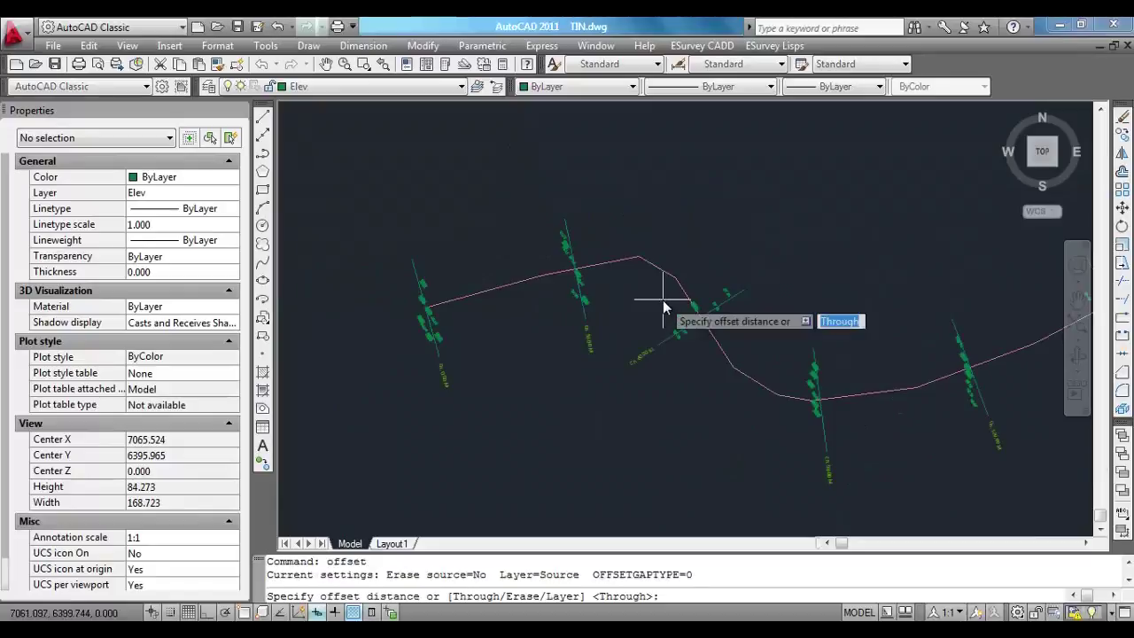
{"action": "type", "text": "2"}
{"action": "key", "text": "Return"}
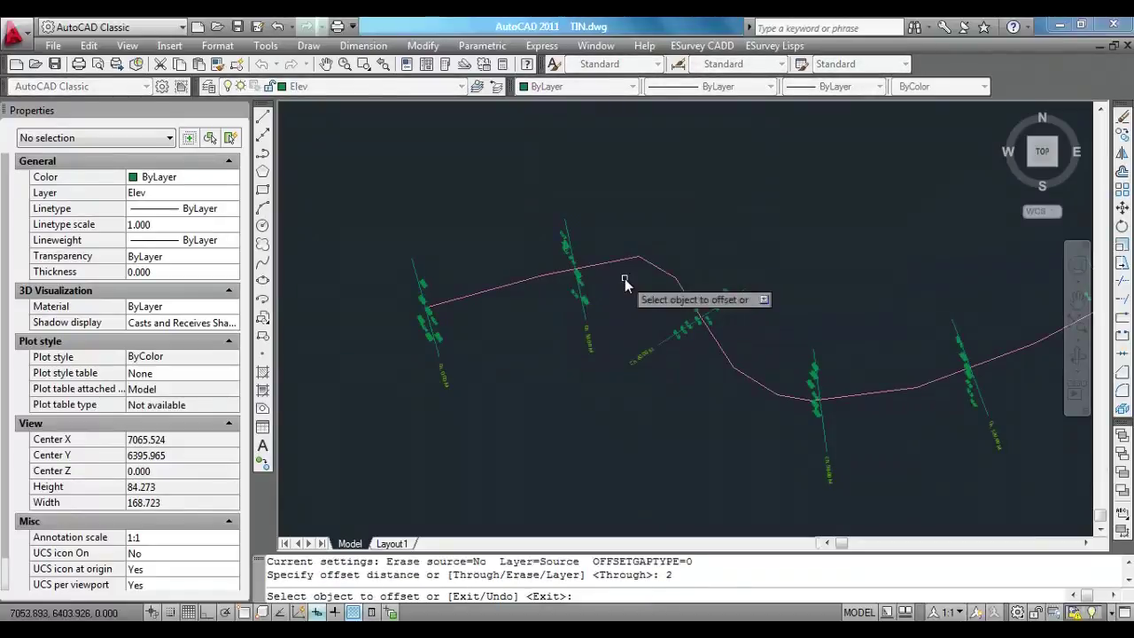
{"action": "left_click", "coordinate": [626, 261]}
{"action": "left_click", "coordinate": [608, 245]}
{"action": "left_click", "coordinate": [623, 262]}
{"action": "left_click", "coordinate": [620, 304]}
Add two more 2-unit offsets on each side, giving three lines per side.
{"action": "left_click", "coordinate": [620, 252]}
{"action": "left_click", "coordinate": [610, 235]}
{"action": "left_click", "coordinate": [611, 246]}
{"action": "left_click", "coordinate": [589, 228]}
{"action": "left_click", "coordinate": [616, 274]}
{"action": "left_click", "coordinate": [617, 290]}
{"action": "left_click", "coordinate": [615, 284]}
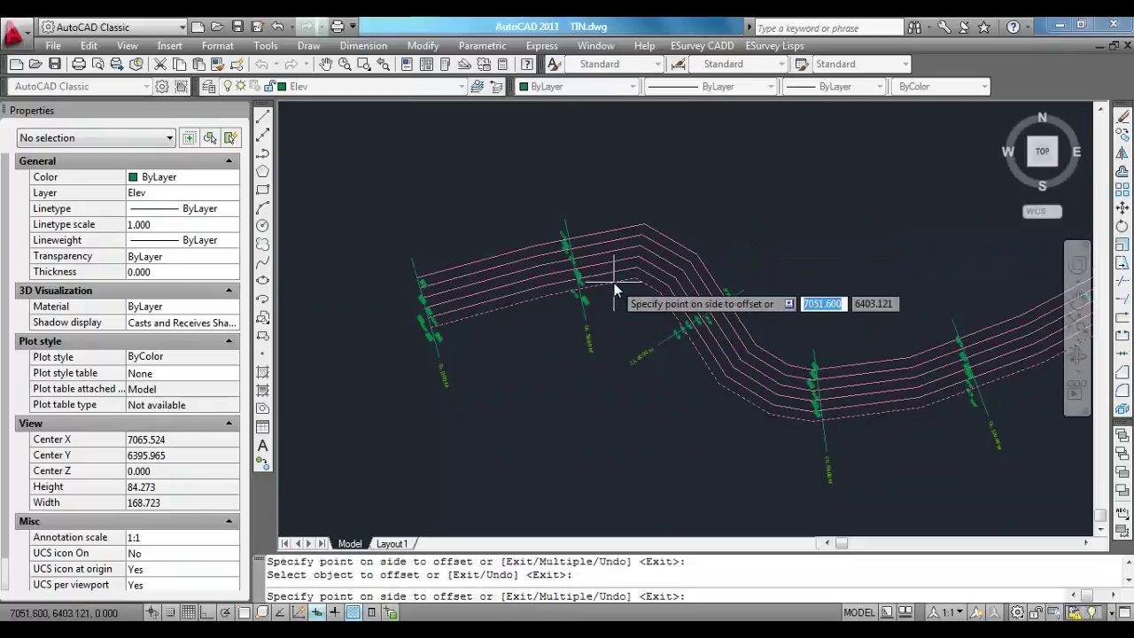
{"action": "left_click", "coordinate": [613, 312]}
{"action": "key", "text": "Escape"}
{"action": "scroll", "coordinate": [519, 322], "scroll_direction": "up", "scroll_amount": 5}
{"action": "left_click", "coordinate": [526, 324]}
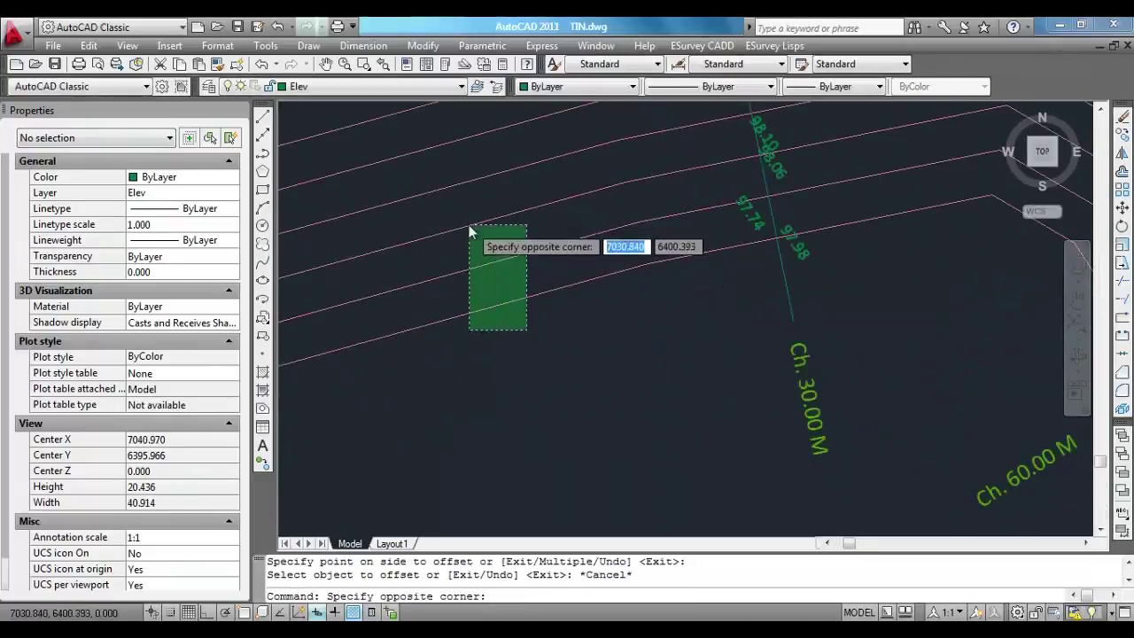
{"action": "left_click", "coordinate": [465, 221]}
{"action": "scroll", "coordinate": [557, 413], "scroll_direction": "down", "scroll_amount": 4}
{"action": "scroll", "coordinate": [535, 379], "scroll_direction": "up", "scroll_amount": 5}
{"action": "left_click", "coordinate": [556, 394]}
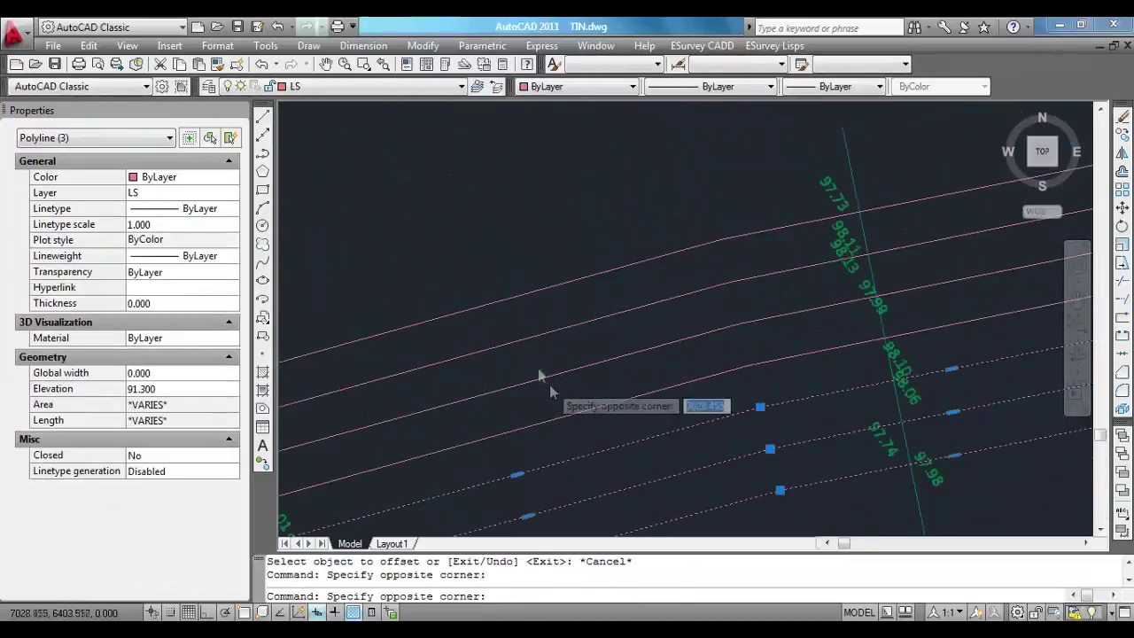
{"action": "left_click", "coordinate": [464, 245]}
{"action": "left_click", "coordinate": [187, 194]}
{"action": "left_click", "coordinate": [187, 194]}
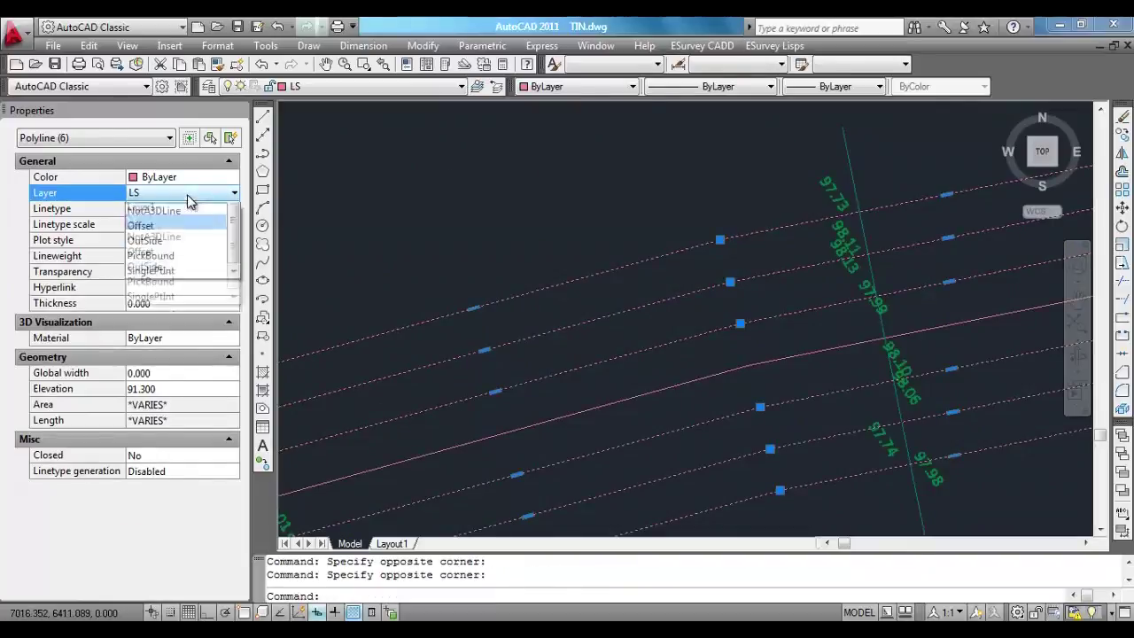
{"action": "left_click", "coordinate": [142, 284]}
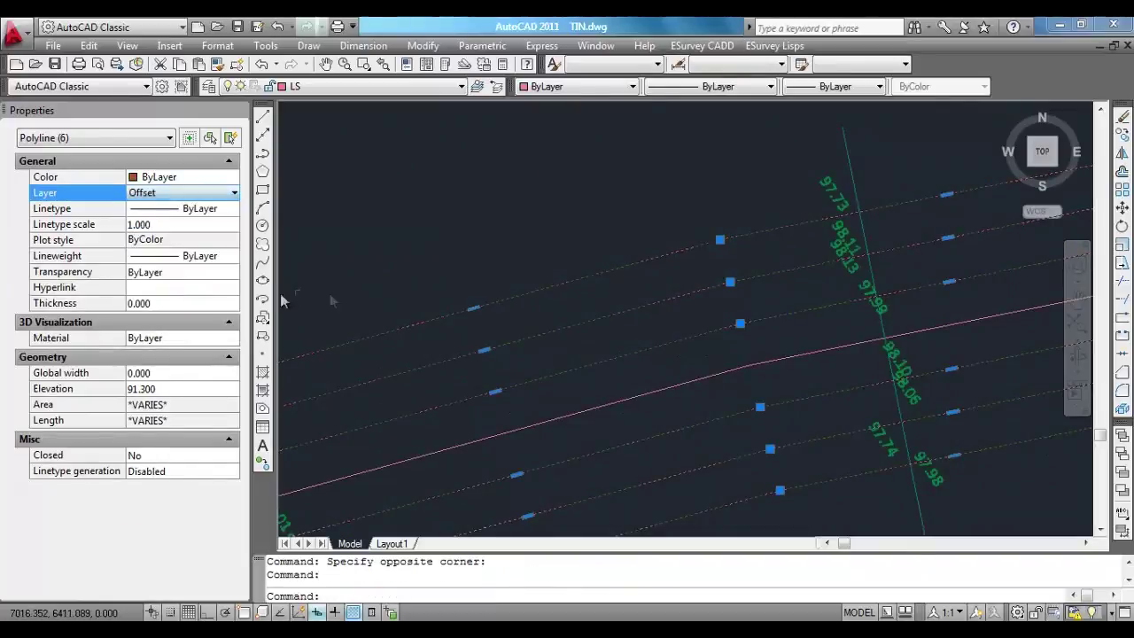
{"action": "key", "text": "Escape"}
{"action": "scroll", "coordinate": [463, 240], "scroll_direction": "down", "scroll_amount": 4}
{"action": "scroll", "coordinate": [390, 378], "scroll_direction": "up", "scroll_amount": 5}
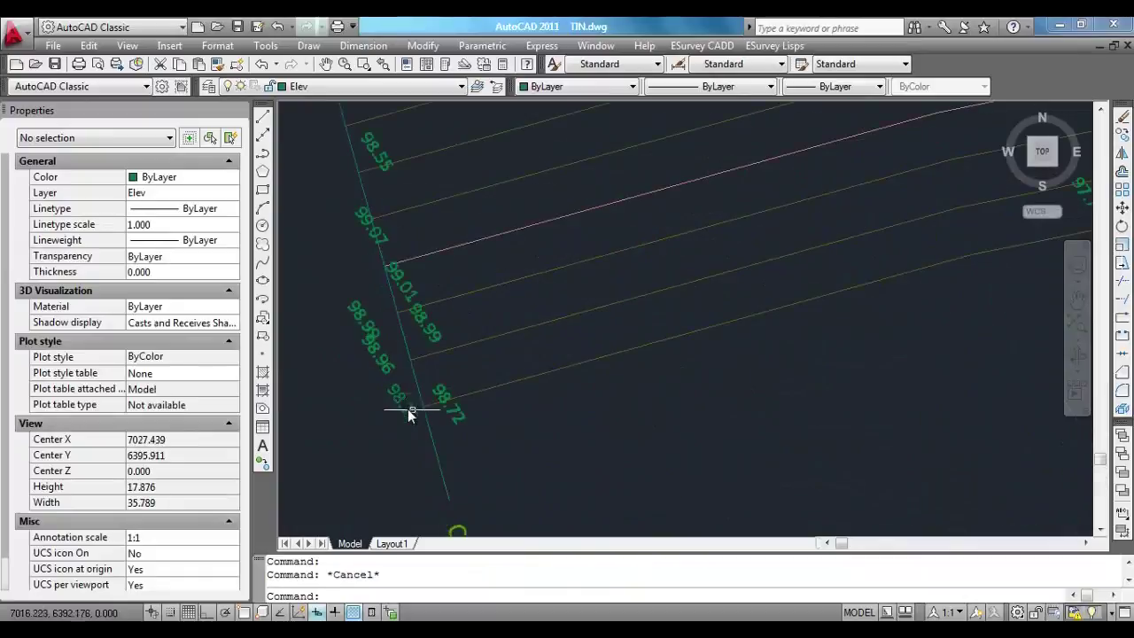
{"action": "left_click", "coordinate": [406, 407]}
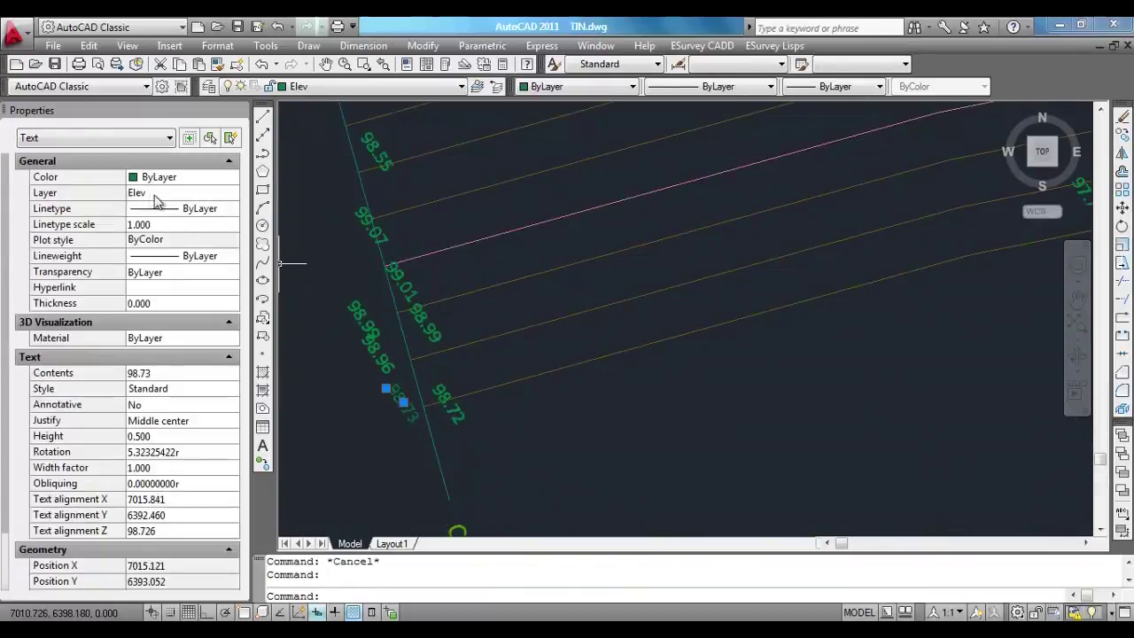
{"action": "key", "text": "Escape"}
{"action": "scroll", "coordinate": [423, 403], "scroll_direction": "down", "scroll_amount": 4}
{"action": "scroll", "coordinate": [385, 324], "scroll_direction": "down", "scroll_amount": 3}
{"action": "scroll", "coordinate": [650, 374], "scroll_direction": "down", "scroll_amount": 2}
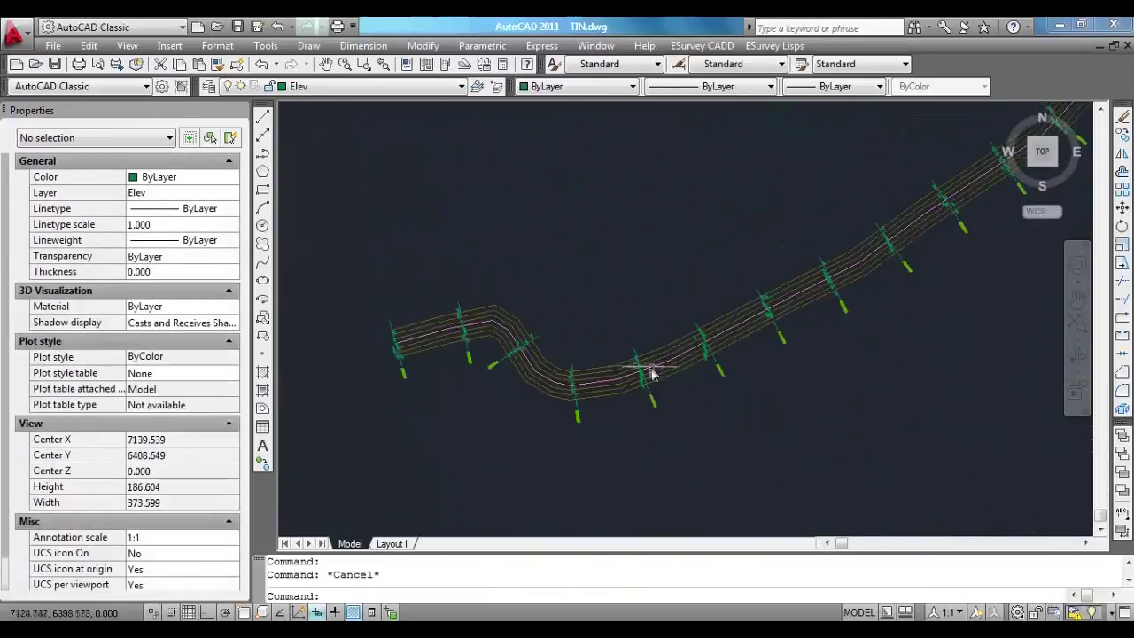
{"action": "scroll", "coordinate": [638, 387], "scroll_direction": "up", "scroll_amount": 3}
{"action": "scroll", "coordinate": [543, 401], "scroll_direction": "up", "scroll_amount": 2}
{"action": "scroll", "coordinate": [476, 393], "scroll_direction": "up", "scroll_amount": 1}
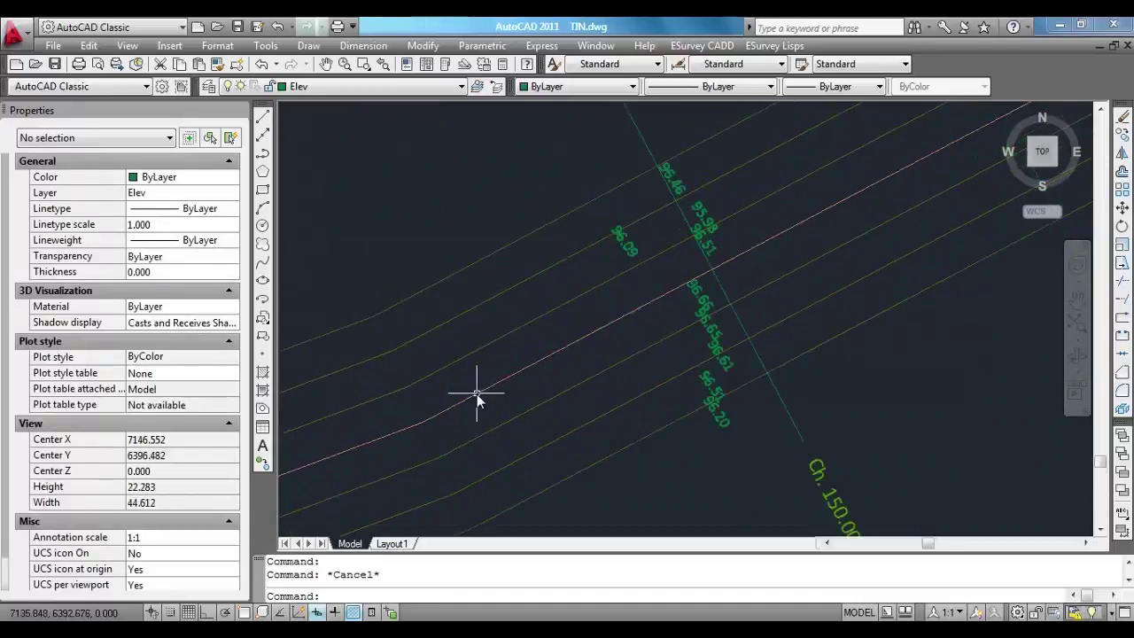
{"action": "left_click", "coordinate": [475, 392]}
{"action": "left_click", "coordinate": [639, 495]}
{"action": "left_click", "coordinate": [531, 418]}
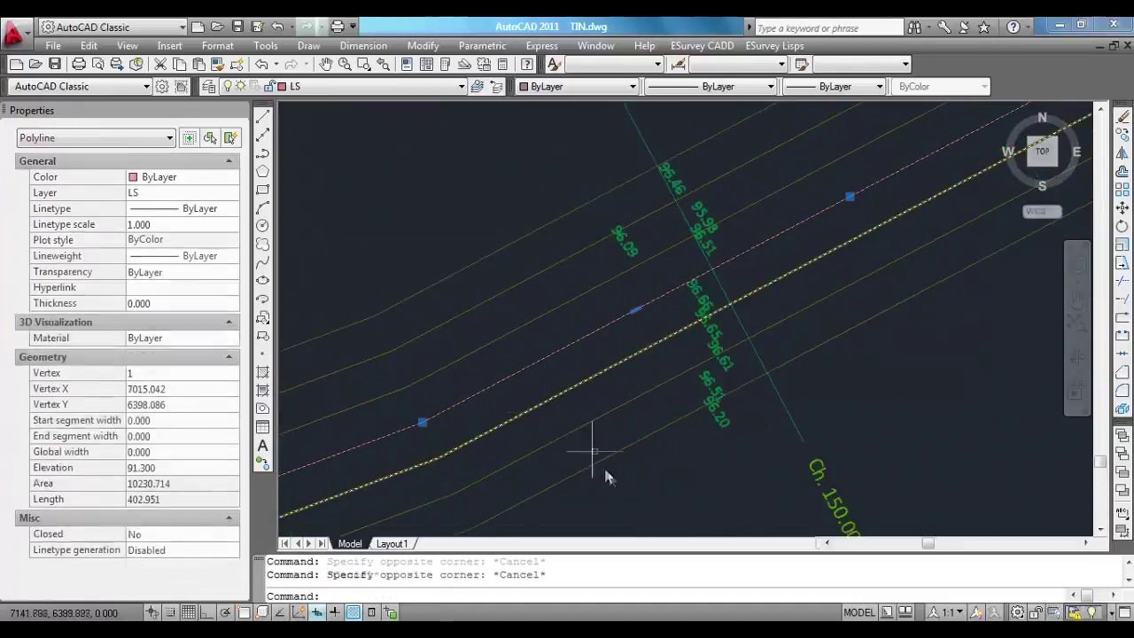
{"action": "key", "text": "Escape"}
{"action": "left_click", "coordinate": [630, 481]}
{"action": "left_click", "coordinate": [524, 400]}
{"action": "key", "text": "Escape"}
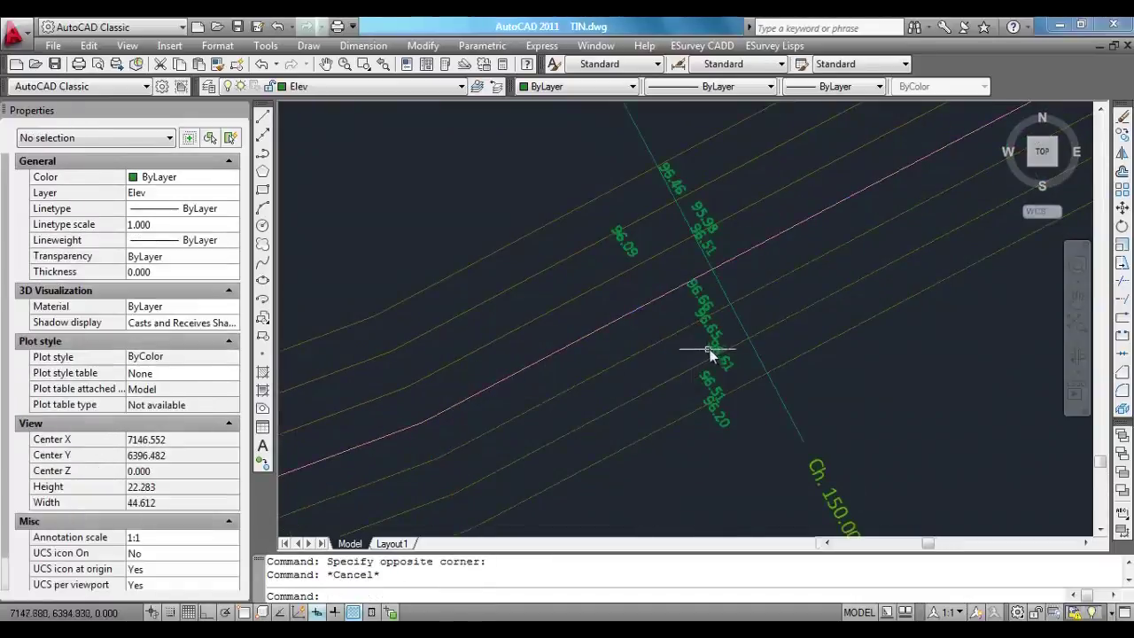
{"action": "left_click", "coordinate": [713, 349]}
{"action": "key", "text": "Escape"}
{"action": "left_click", "coordinate": [804, 394]}
{"action": "left_click", "coordinate": [759, 405]}
{"action": "key", "text": "Escape"}
{"action": "scroll", "coordinate": [677, 415], "scroll_direction": "down", "scroll_amount": 3}
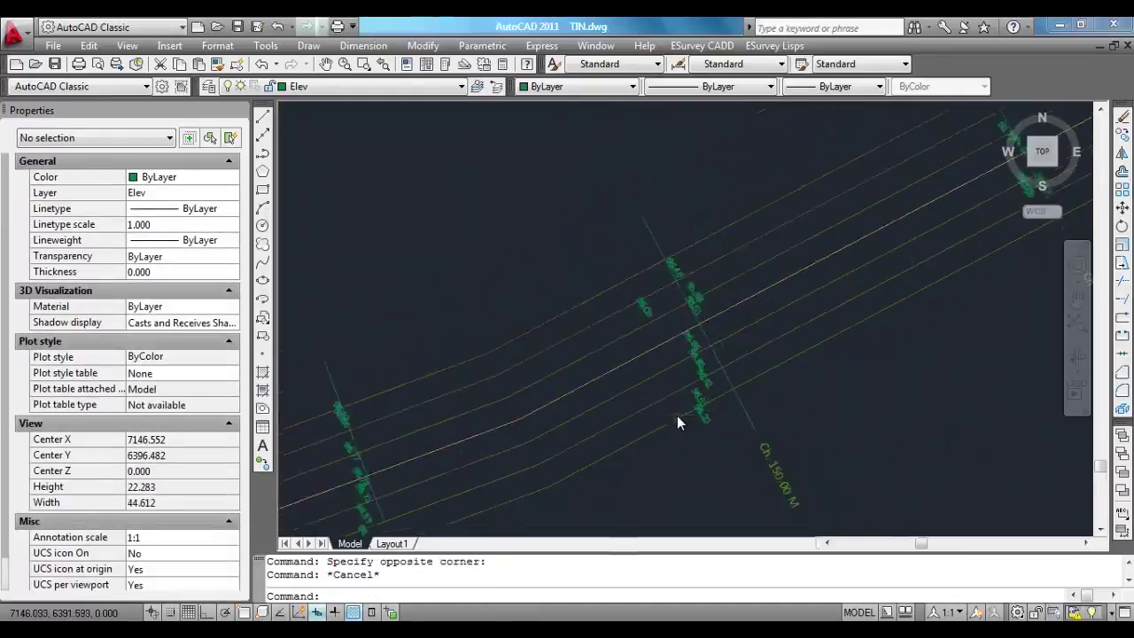
{"action": "type", "text": "ze"}
{"action": "key", "text": "Return"}
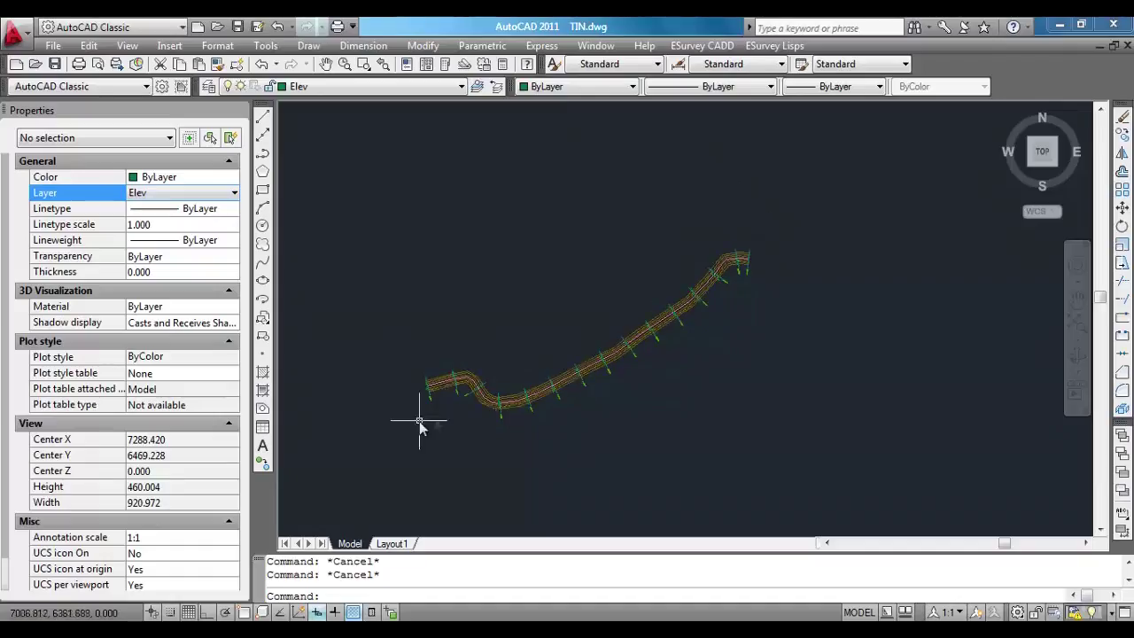
Select the pink LS polyline to check it.
{"action": "scroll", "coordinate": [492, 412], "scroll_direction": "up", "scroll_amount": 10}
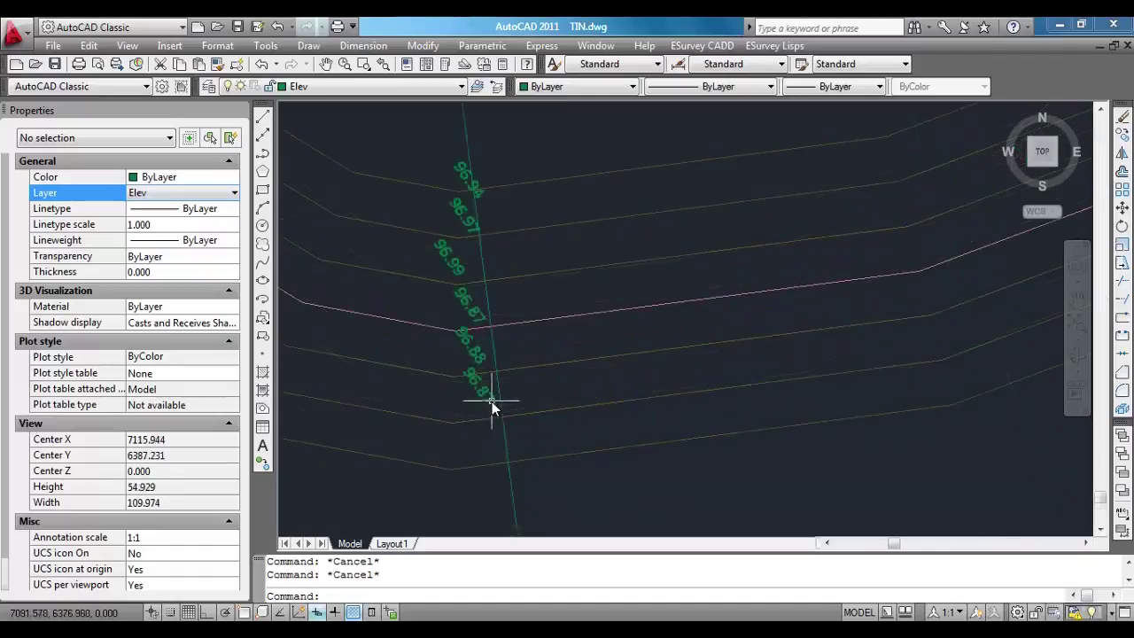
{"action": "scroll", "coordinate": [600, 261], "scroll_direction": "down", "scroll_amount": 4}
{"action": "scroll", "coordinate": [679, 265], "scroll_direction": "up", "scroll_amount": 7}
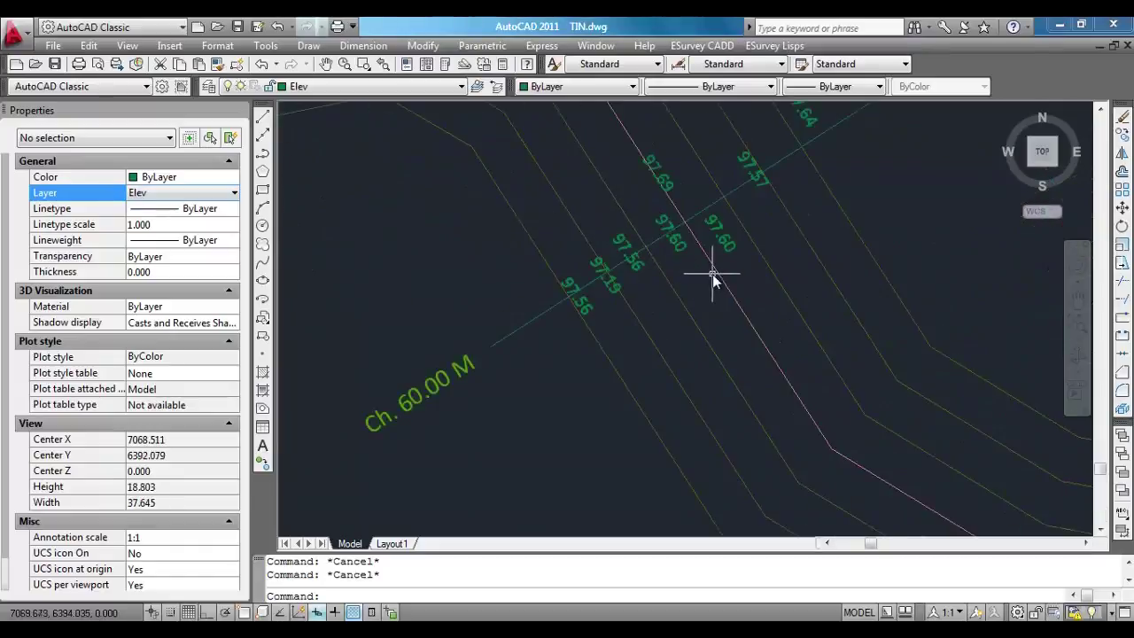
{"action": "left_click", "coordinate": [720, 270]}
{"action": "left_click", "coordinate": [711, 281]}
{"action": "key", "text": "Escape"}
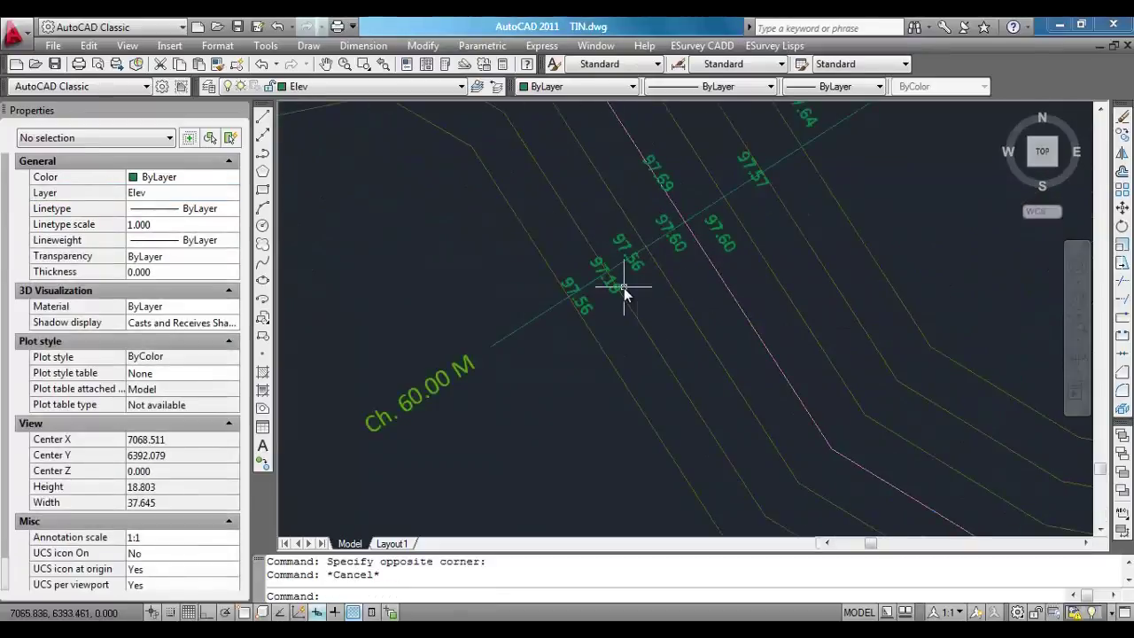
Run XLS on all cross-section lines to place 105 interpolated levels such as 97.580.
{"action": "type", "text": "XLS"}
{"action": "key", "text": "Return"}
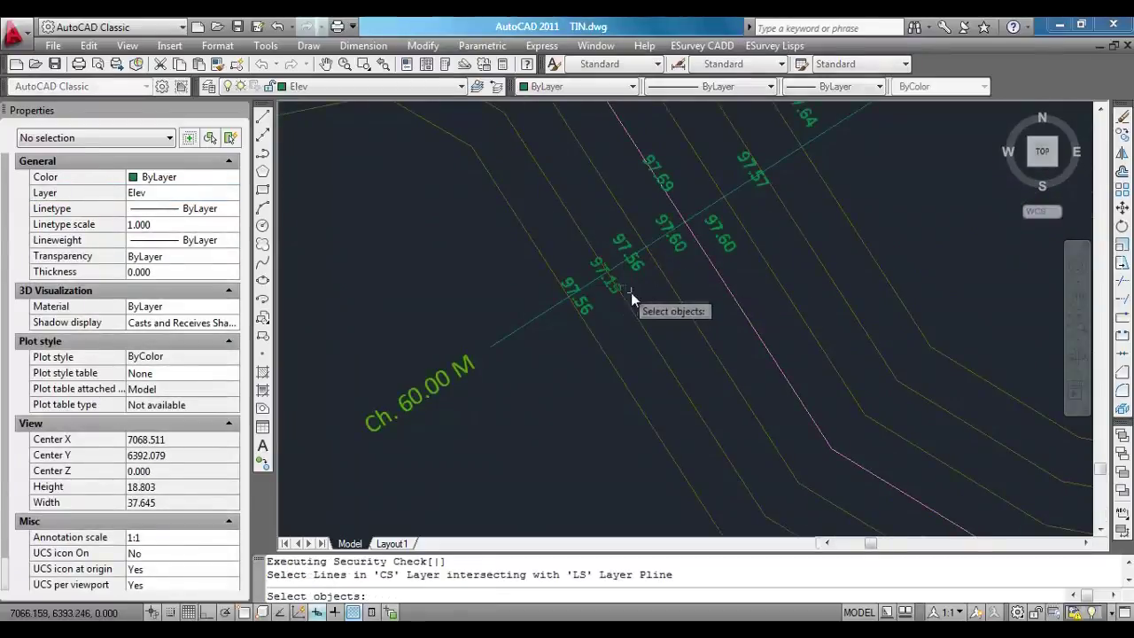
{"action": "scroll", "coordinate": [625, 301], "scroll_direction": "down", "scroll_amount": 10}
{"action": "left_click", "coordinate": [446, 142]}
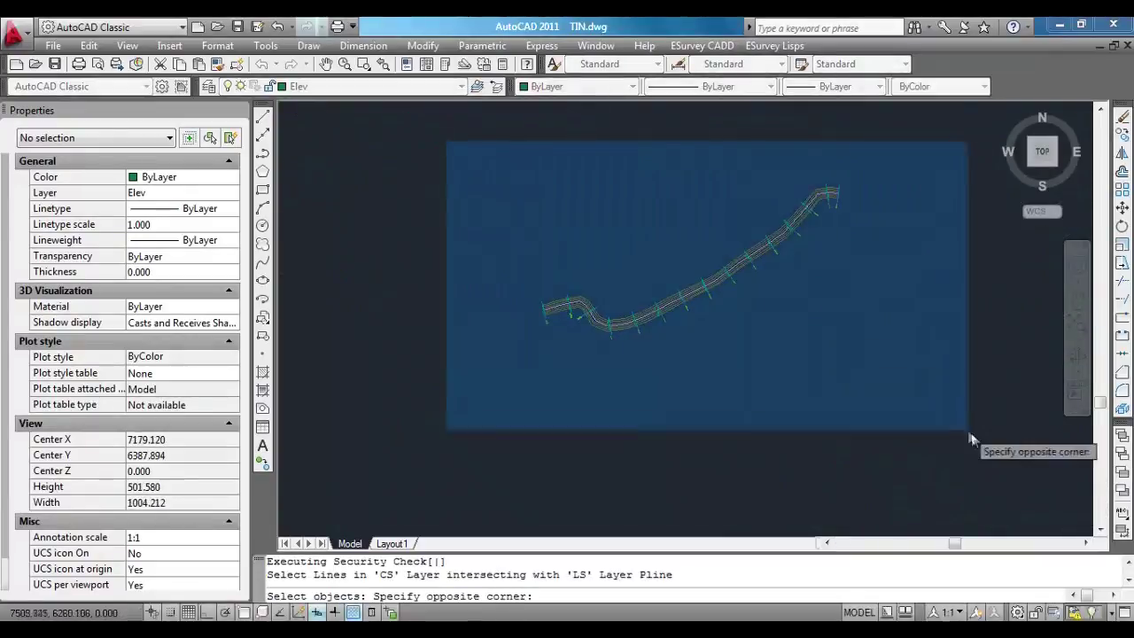
{"action": "left_click", "coordinate": [971, 435]}
{"action": "key", "text": "Return"}
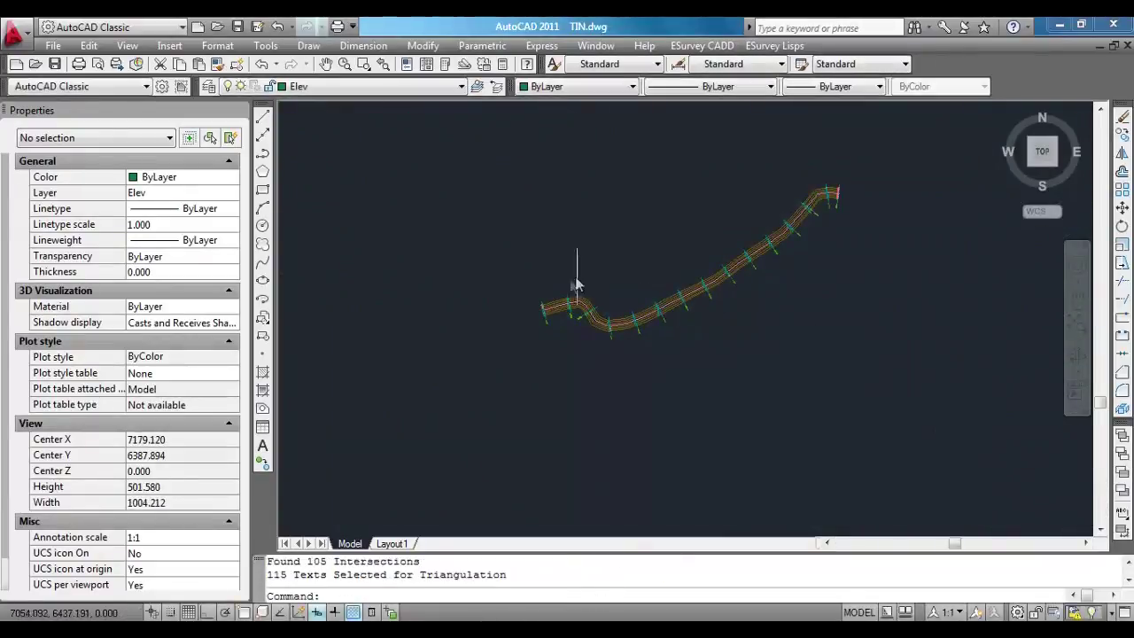
{"action": "scroll", "coordinate": [575, 292], "scroll_direction": "up", "scroll_amount": 15}
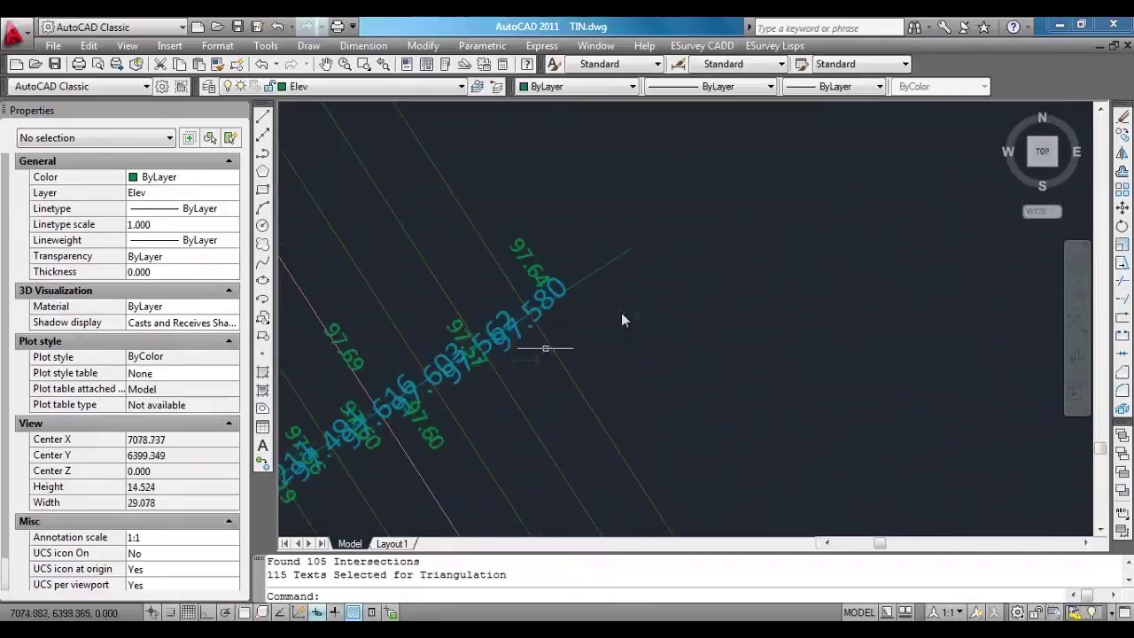
{"action": "scroll", "coordinate": [531, 317], "scroll_direction": "up", "scroll_amount": 6}
{"action": "left_click", "coordinate": [549, 303]}
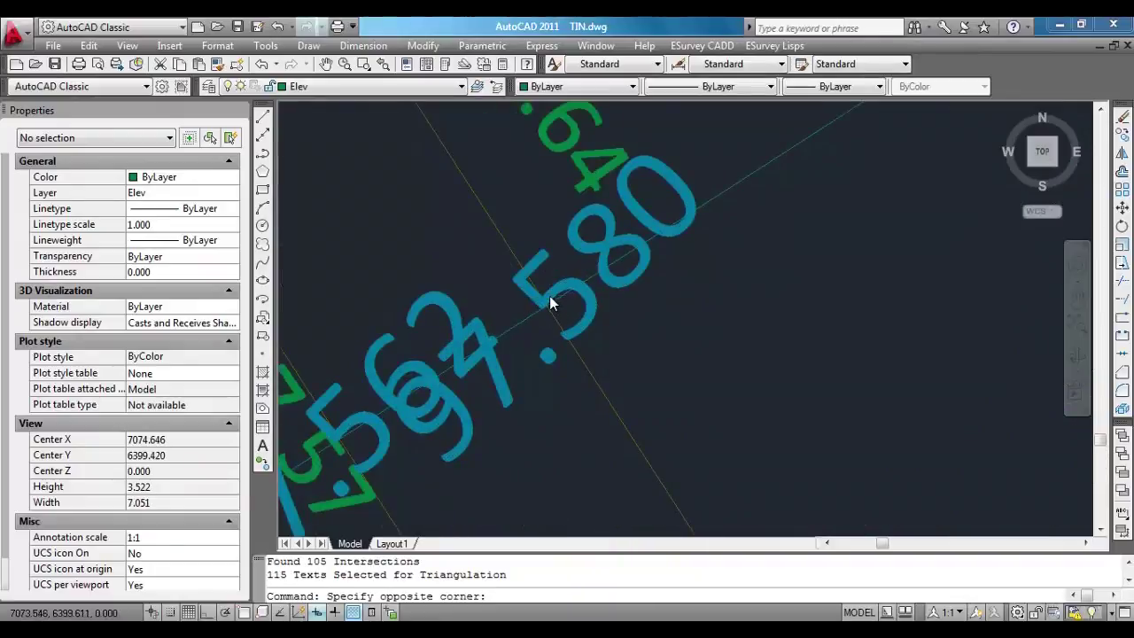
{"action": "key", "text": "Escape"}
{"action": "scroll", "coordinate": [792, 203], "scroll_direction": "down", "scroll_amount": 2}
{"action": "left_click", "coordinate": [802, 189]}
{"action": "left_click", "coordinate": [667, 188]}
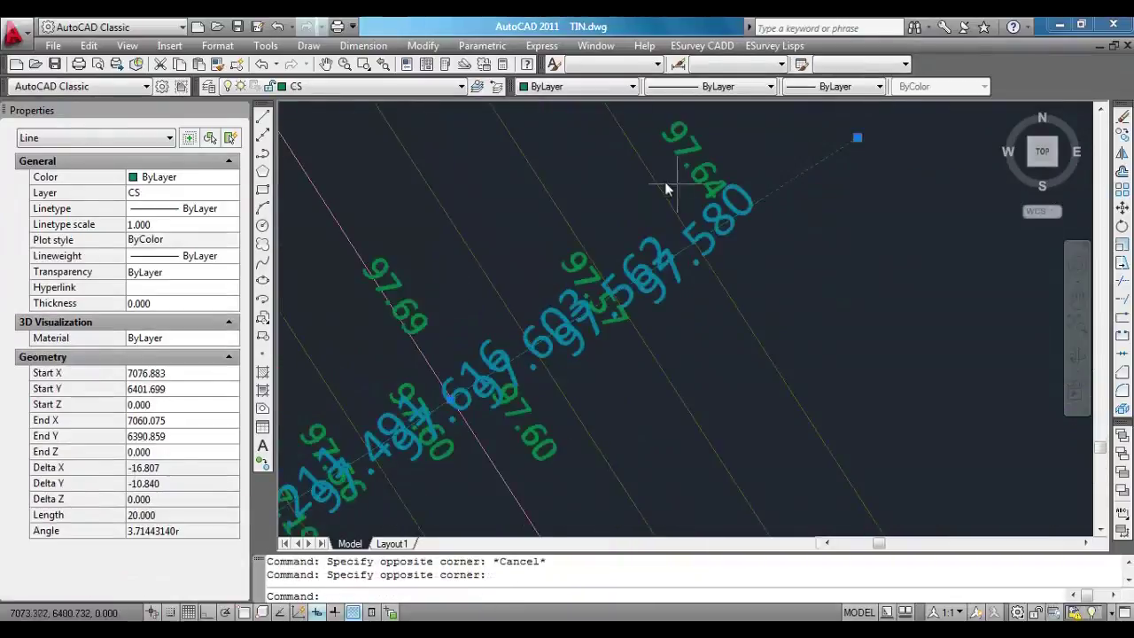
{"action": "key", "text": "Escape"}
{"action": "left_click", "coordinate": [666, 185]}
{"action": "left_click", "coordinate": [610, 193]}
{"action": "left_click", "coordinate": [769, 189]}
{"action": "left_click", "coordinate": [704, 242]}
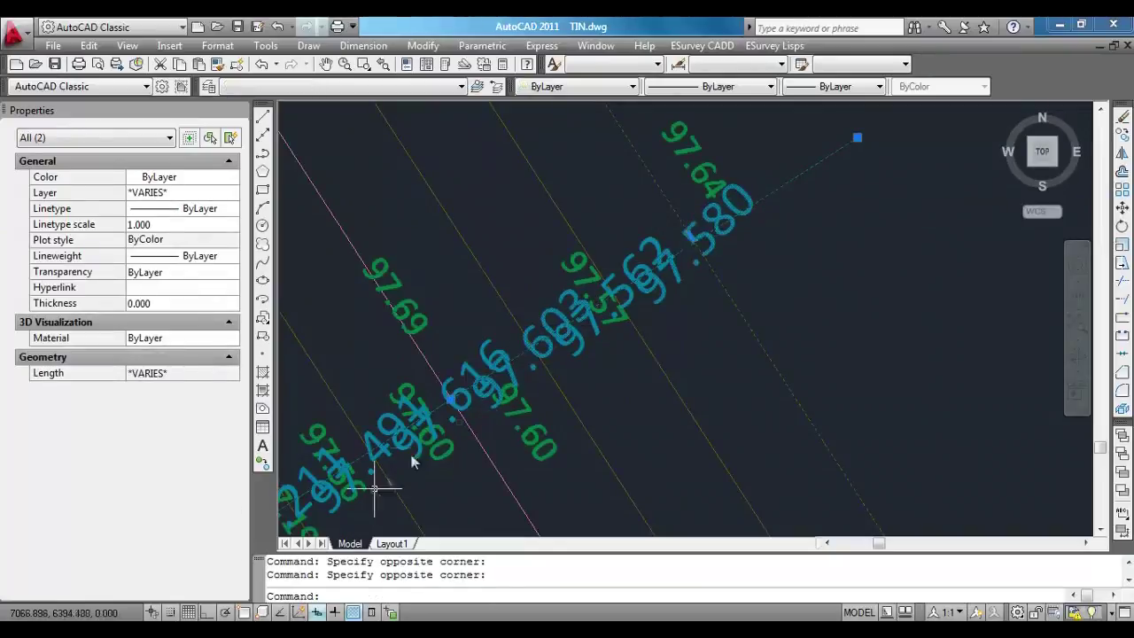
{"action": "scroll", "coordinate": [691, 307], "scroll_direction": "down", "scroll_amount": 4}
{"action": "scroll", "coordinate": [683, 316], "scroll_direction": "up", "scroll_amount": 2}
{"action": "key", "text": "Escape"}
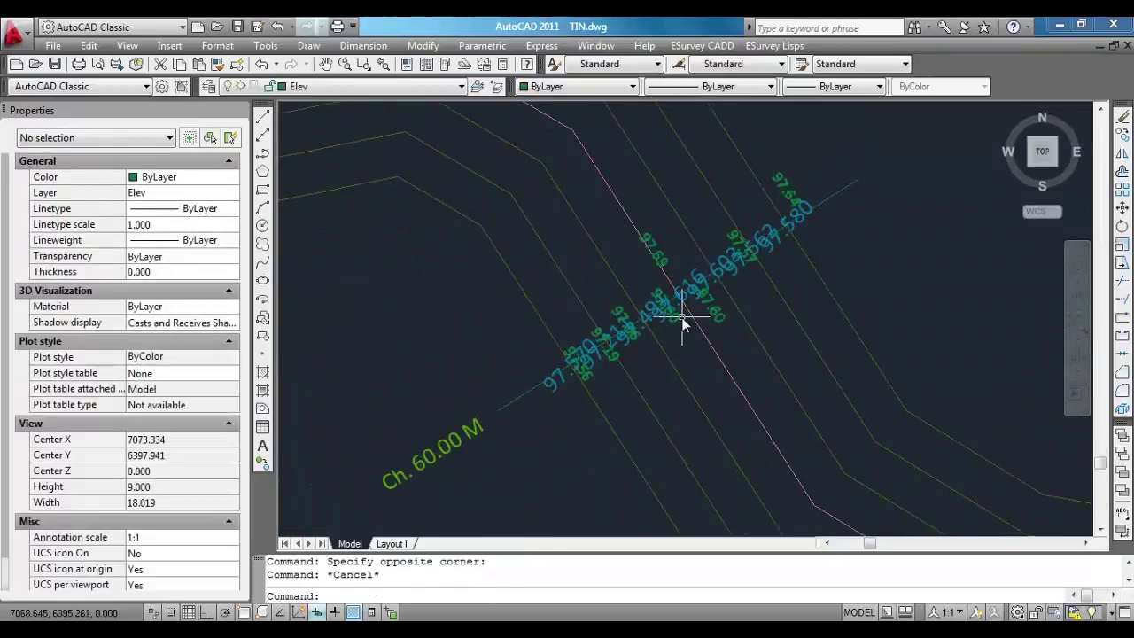
{"action": "left_click", "coordinate": [660, 260]}
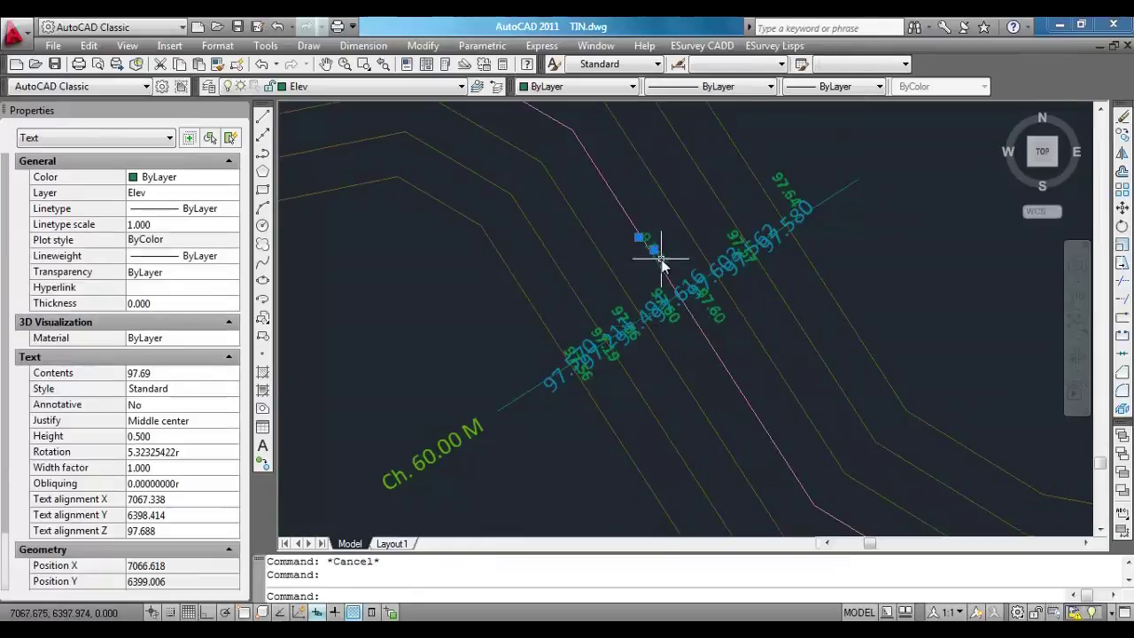
{"action": "scroll", "coordinate": [700, 339], "scroll_direction": "down", "scroll_amount": 2}
{"action": "scroll", "coordinate": [561, 284], "scroll_direction": "down", "scroll_amount": 1}
{"action": "scroll", "coordinate": [549, 230], "scroll_direction": "up", "scroll_amount": 3}
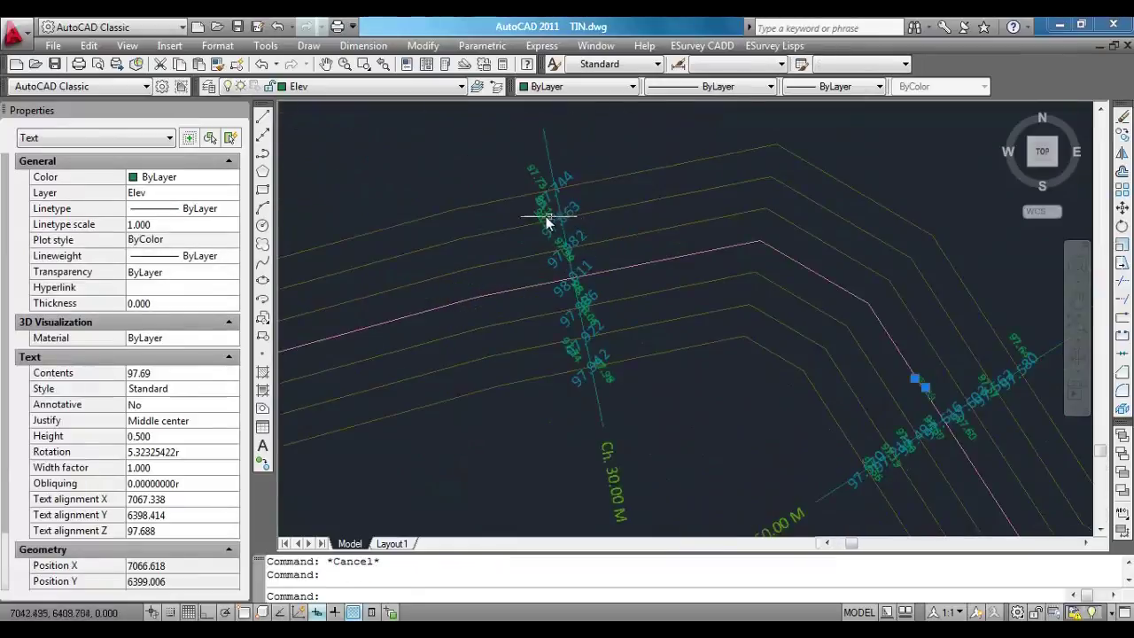
{"action": "left_click", "coordinate": [546, 220]}
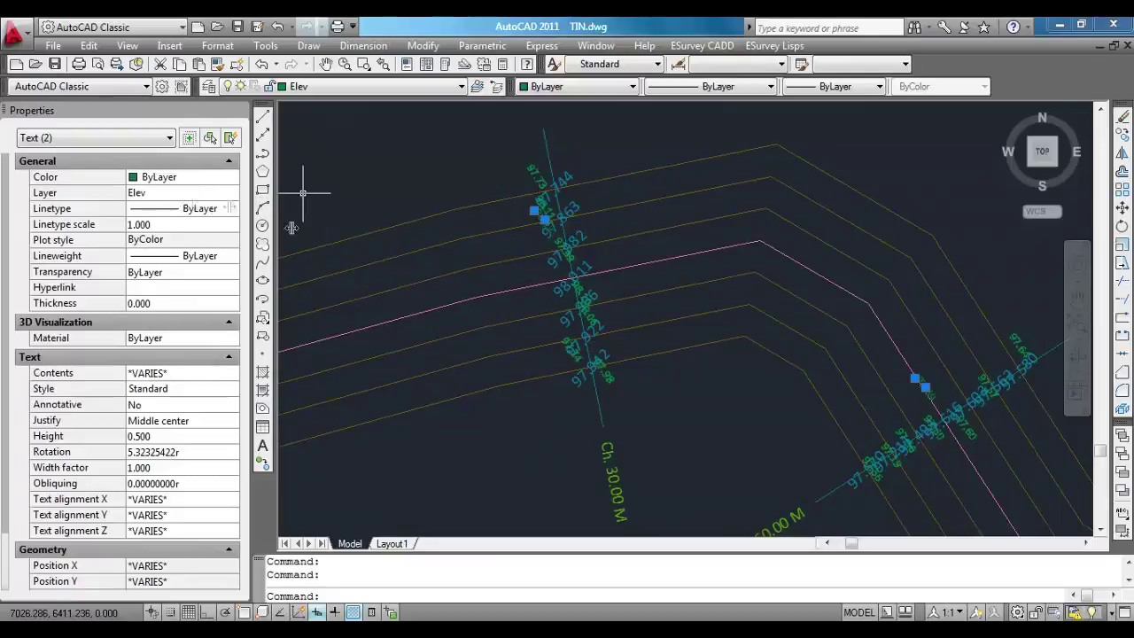
{"action": "key", "text": "Escape"}
{"action": "left_click", "coordinate": [922, 365]}
{"action": "left_click", "coordinate": [719, 310]}
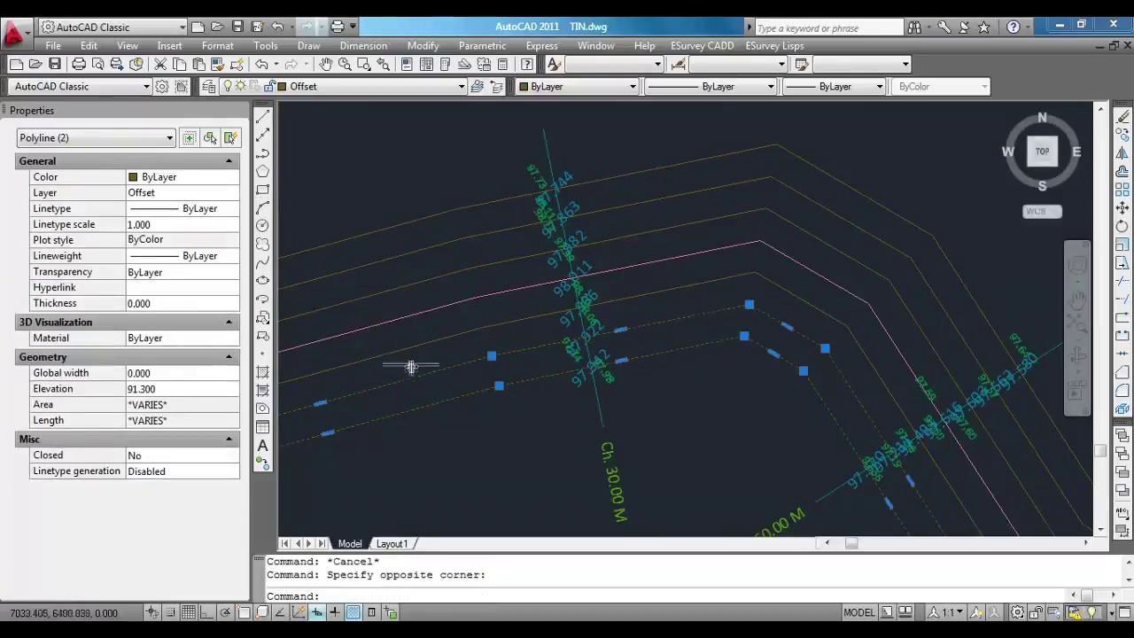
{"action": "scroll", "coordinate": [405, 362], "scroll_direction": "down", "scroll_amount": 5}
{"action": "key", "text": "Escape"}
{"action": "scroll", "coordinate": [531, 354], "scroll_direction": "up", "scroll_amount": 8}
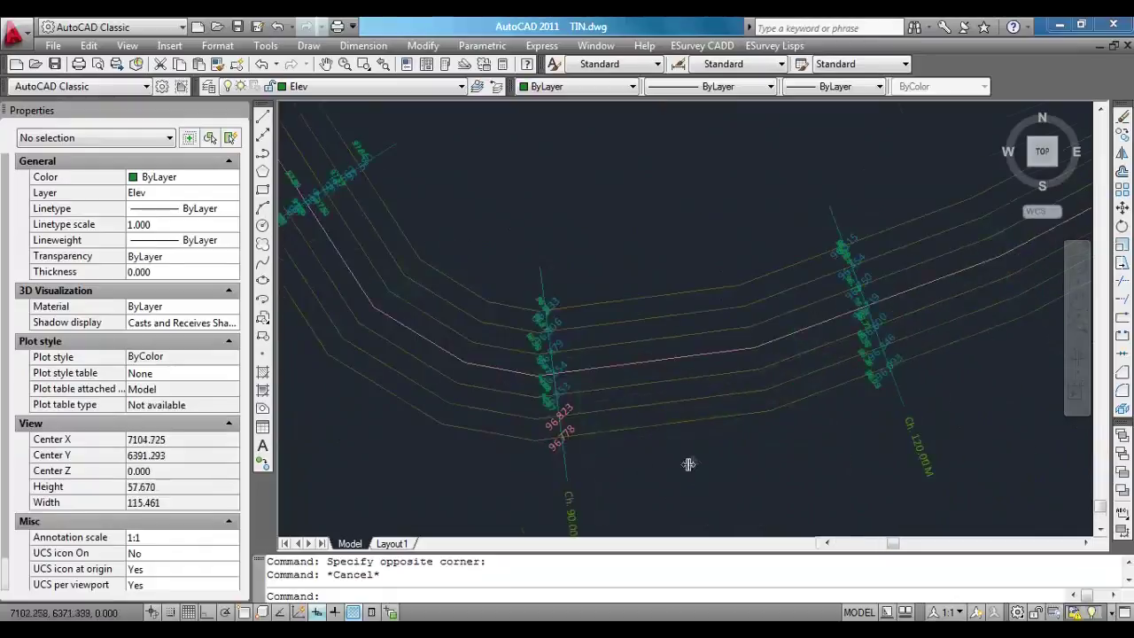
{"action": "scroll", "coordinate": [647, 461], "scroll_direction": "down", "scroll_amount": 4}
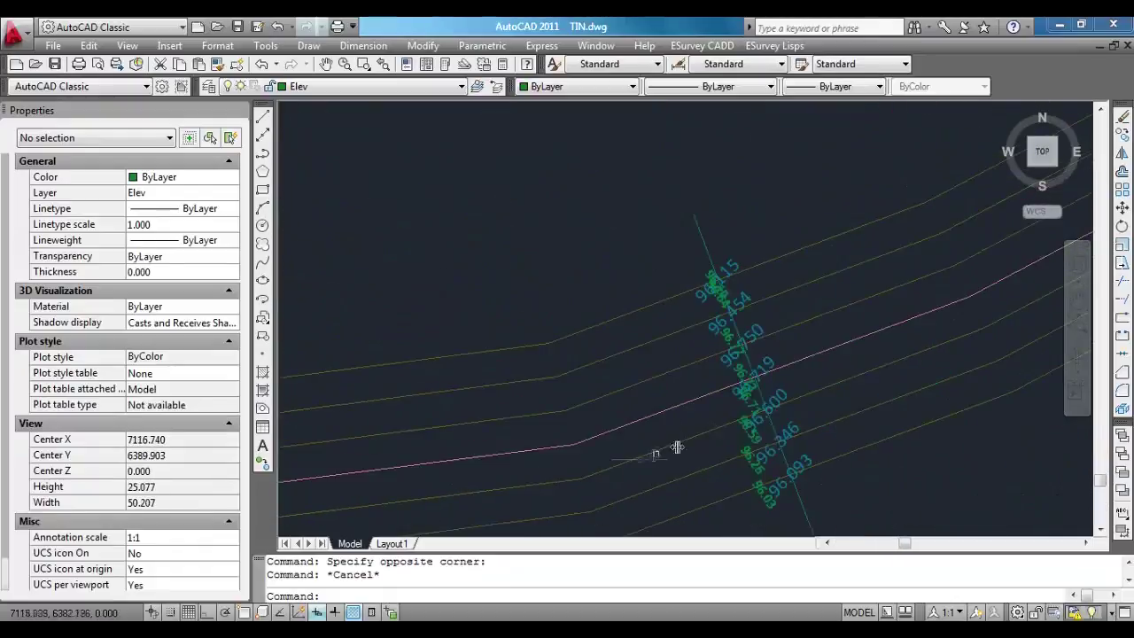
{"action": "scroll", "coordinate": [455, 397], "scroll_direction": "down", "scroll_amount": 4}
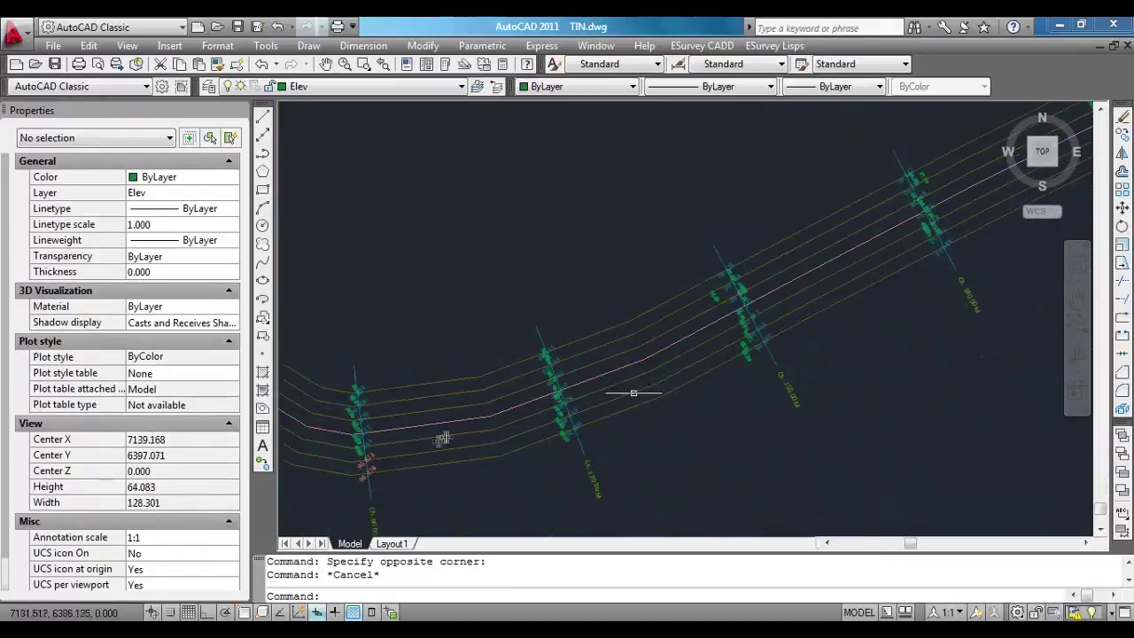
{"action": "scroll", "coordinate": [316, 481], "scroll_direction": "up", "scroll_amount": 6}
{"action": "scroll", "coordinate": [443, 443], "scroll_direction": "down", "scroll_amount": 2}
{"action": "scroll", "coordinate": [496, 372], "scroll_direction": "up", "scroll_amount": 1}
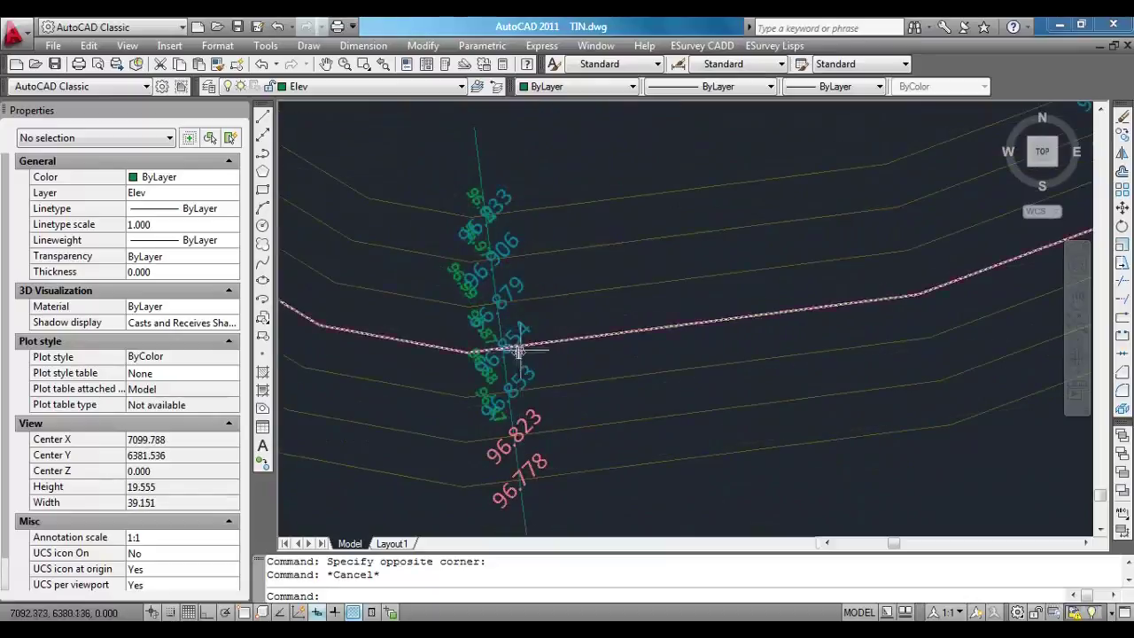
{"action": "left_click", "coordinate": [517, 376]}
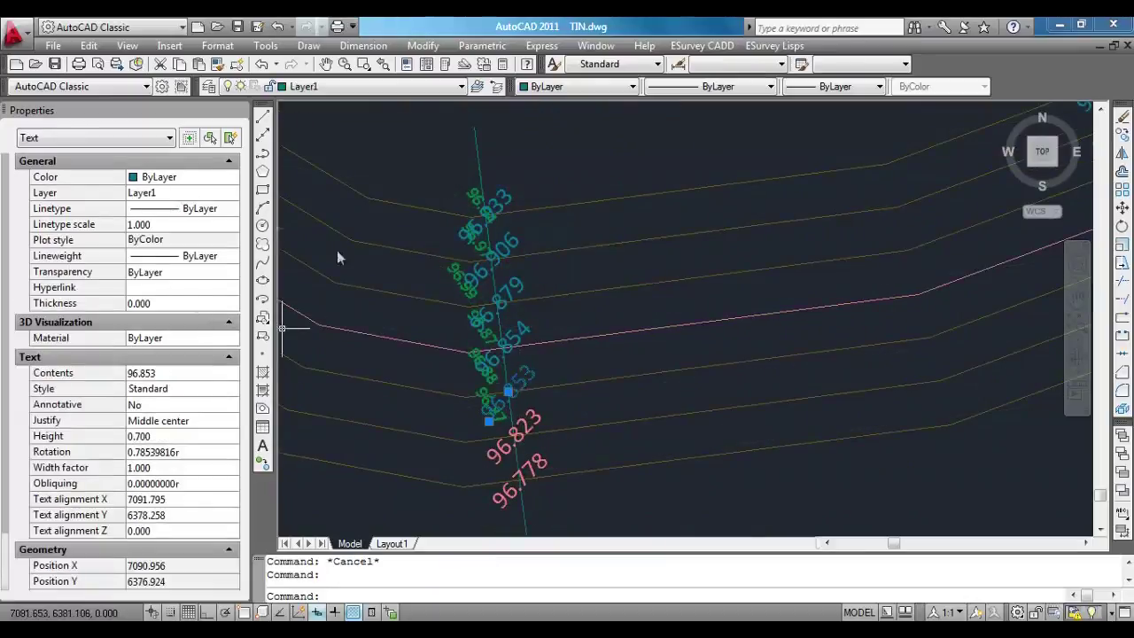
{"action": "left_click", "coordinate": [532, 341]}
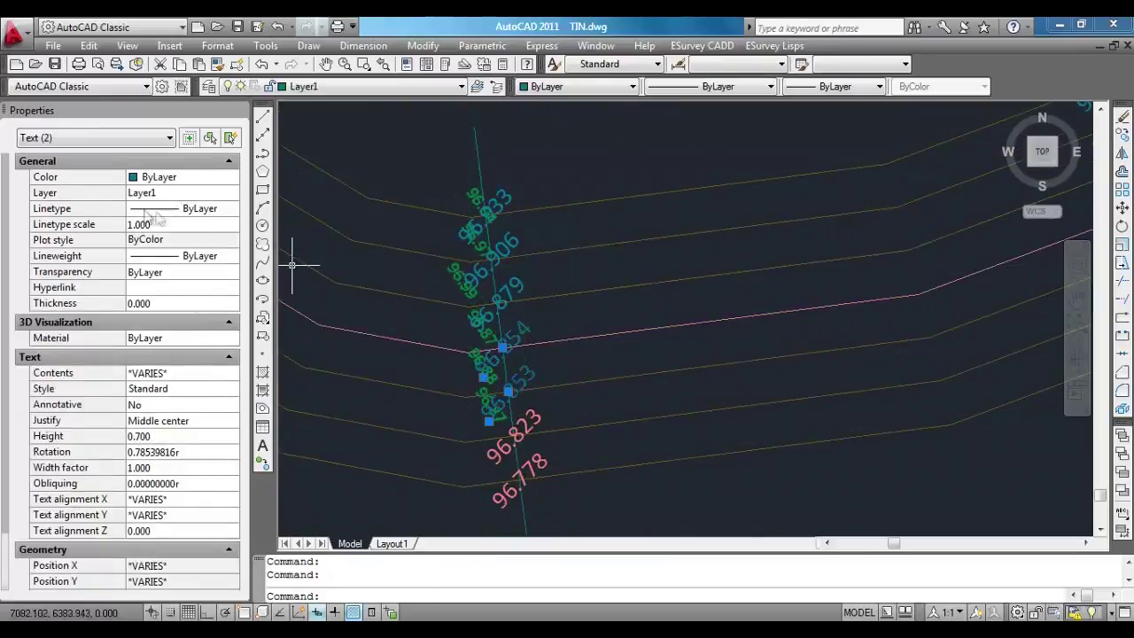
{"action": "key", "text": "Escape"}
{"action": "scroll", "coordinate": [498, 380], "scroll_direction": "down", "scroll_amount": 2}
{"action": "scroll", "coordinate": [518, 279], "scroll_direction": "up", "scroll_amount": 5}
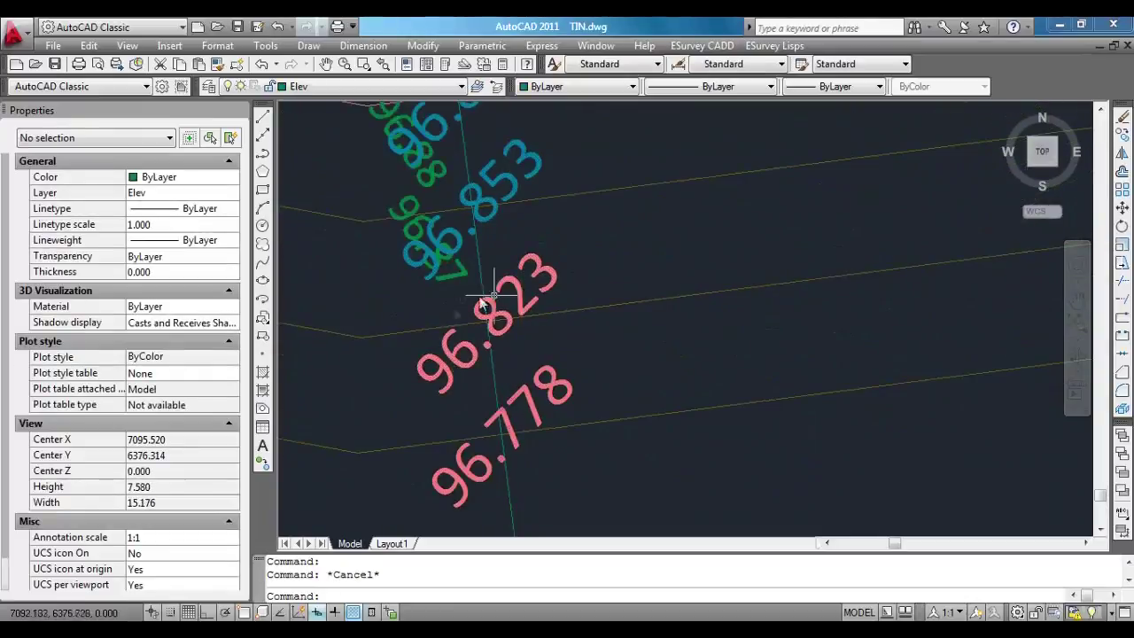
{"action": "scroll", "coordinate": [435, 418], "scroll_direction": "down", "scroll_amount": 15}
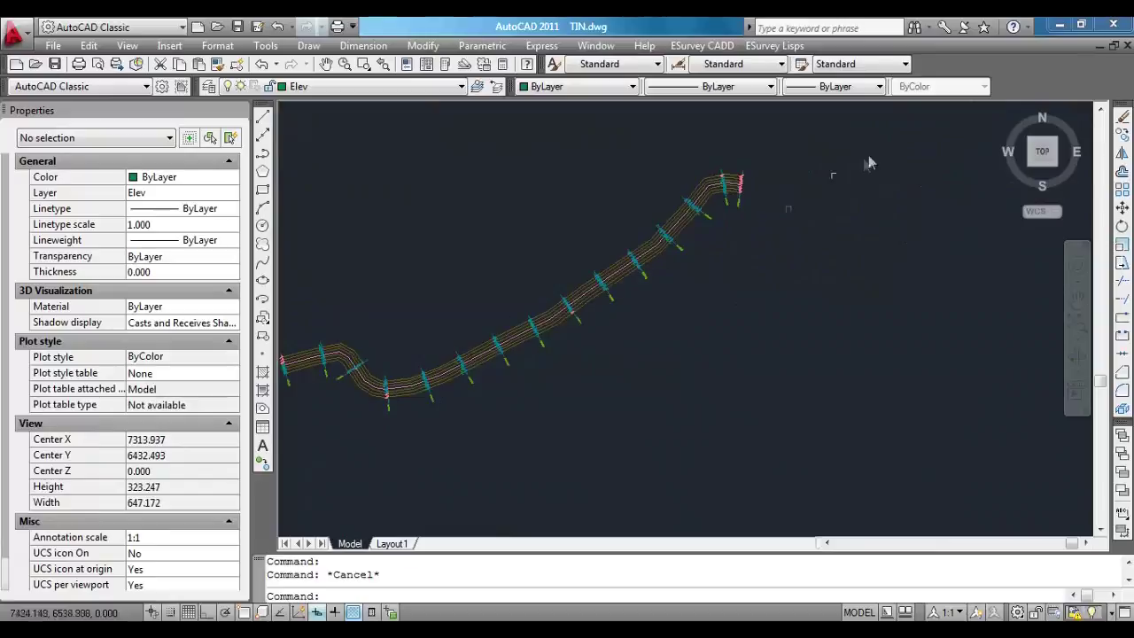
{"action": "scroll", "coordinate": [713, 251], "scroll_direction": "up", "scroll_amount": 11}
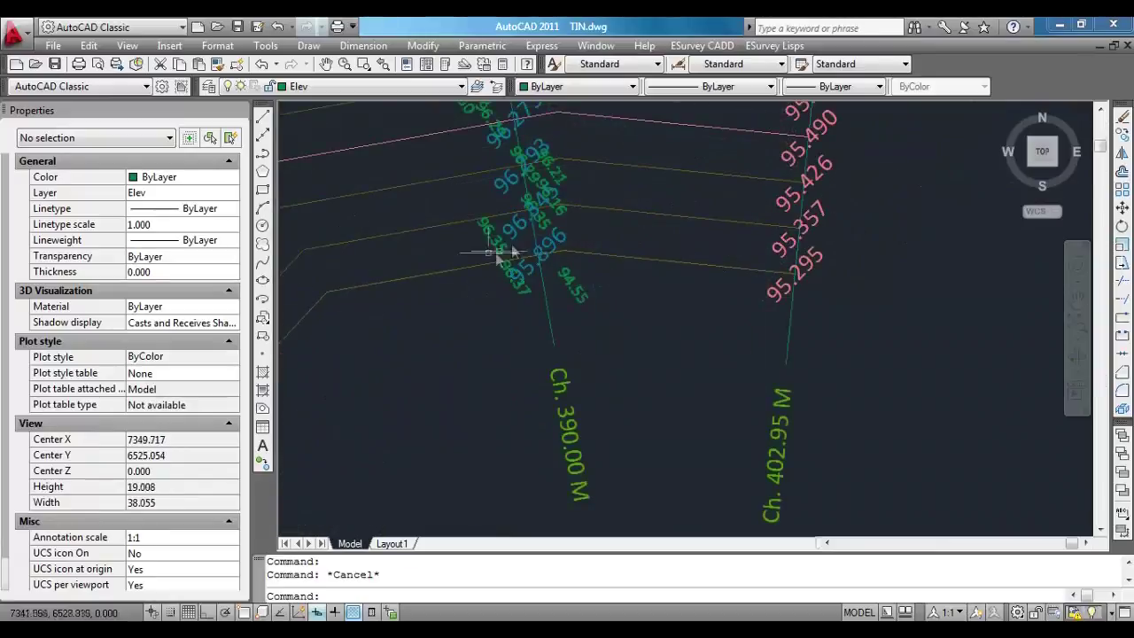
{"action": "scroll", "coordinate": [559, 256], "scroll_direction": "down", "scroll_amount": 3}
{"action": "scroll", "coordinate": [705, 290], "scroll_direction": "up", "scroll_amount": 1}
{"action": "left_click", "coordinate": [653, 292]}
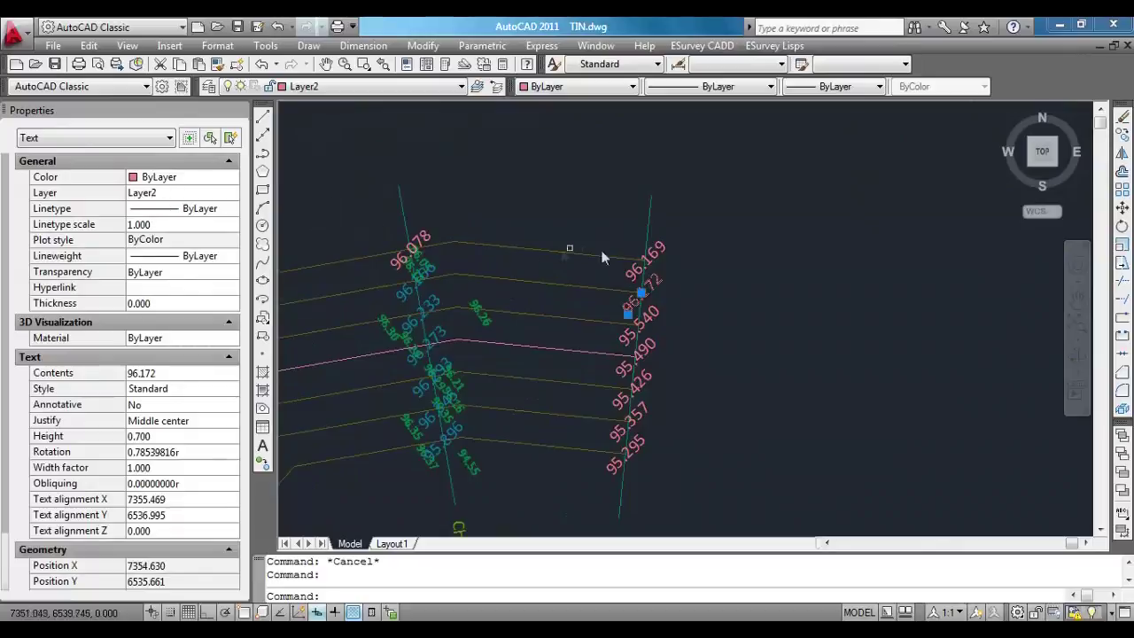
{"action": "key", "text": "Escape"}
{"action": "scroll", "coordinate": [808, 283], "scroll_direction": "down", "scroll_amount": 2}
{"action": "scroll", "coordinate": [651, 281], "scroll_direction": "down", "scroll_amount": 2}
{"action": "scroll", "coordinate": [651, 282], "scroll_direction": "up", "scroll_amount": 6}
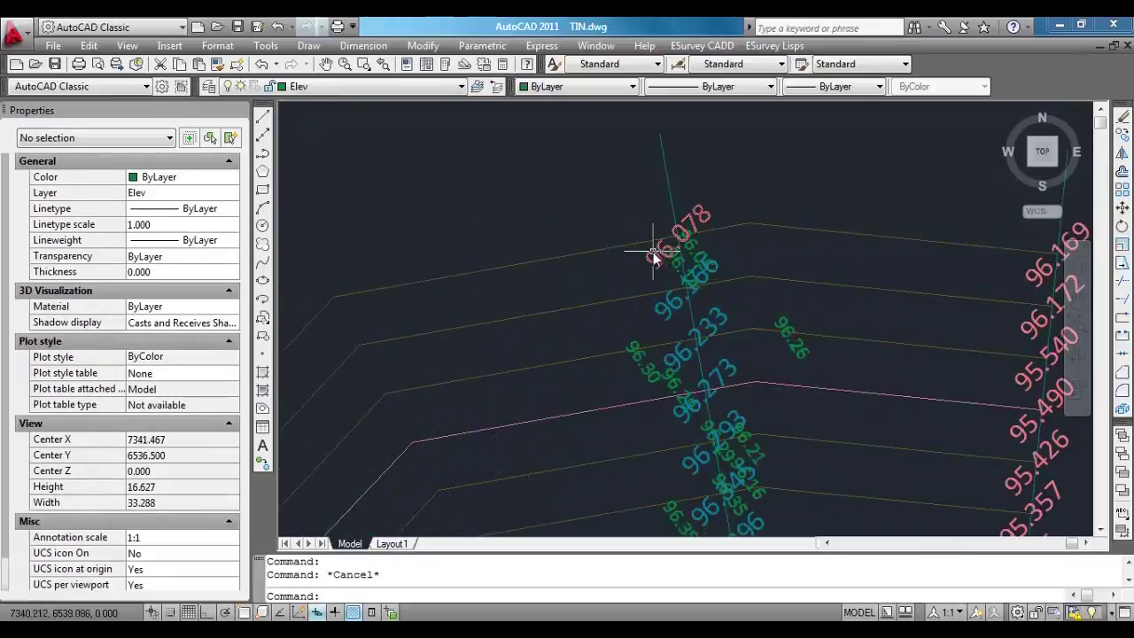
{"action": "scroll", "coordinate": [800, 203], "scroll_direction": "down", "scroll_amount": 14}
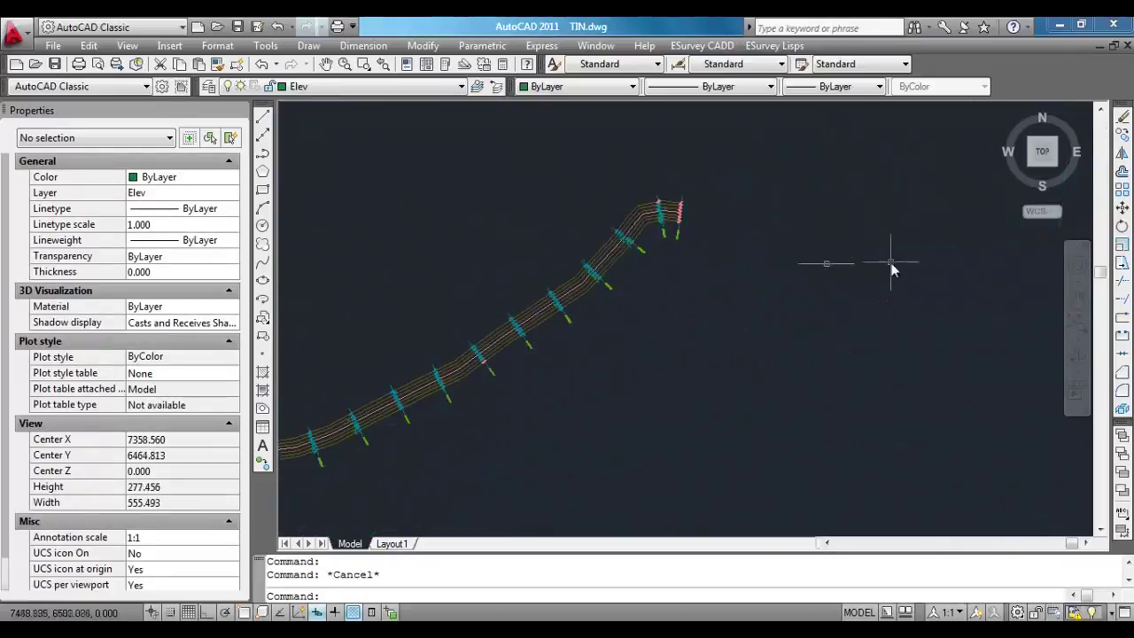
{"action": "scroll", "coordinate": [525, 322], "scroll_direction": "up", "scroll_amount": 16}
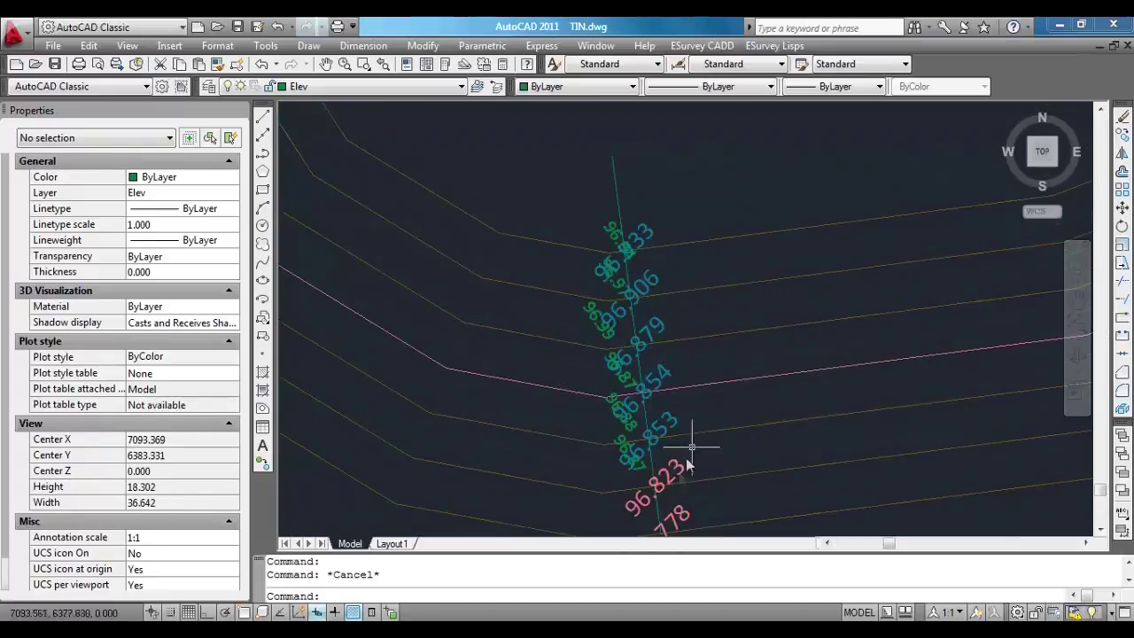
{"action": "scroll", "coordinate": [628, 236], "scroll_direction": "down", "scroll_amount": 2}
{"action": "scroll", "coordinate": [641, 380], "scroll_direction": "up", "scroll_amount": 3}
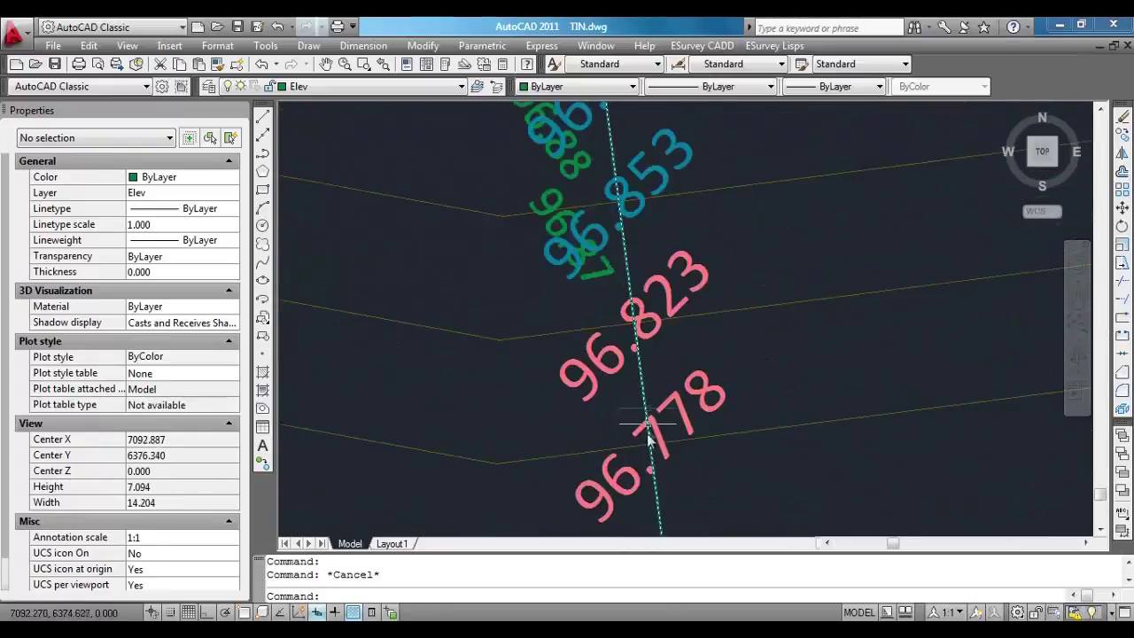
{"action": "scroll", "coordinate": [757, 438], "scroll_direction": "down", "scroll_amount": 4}
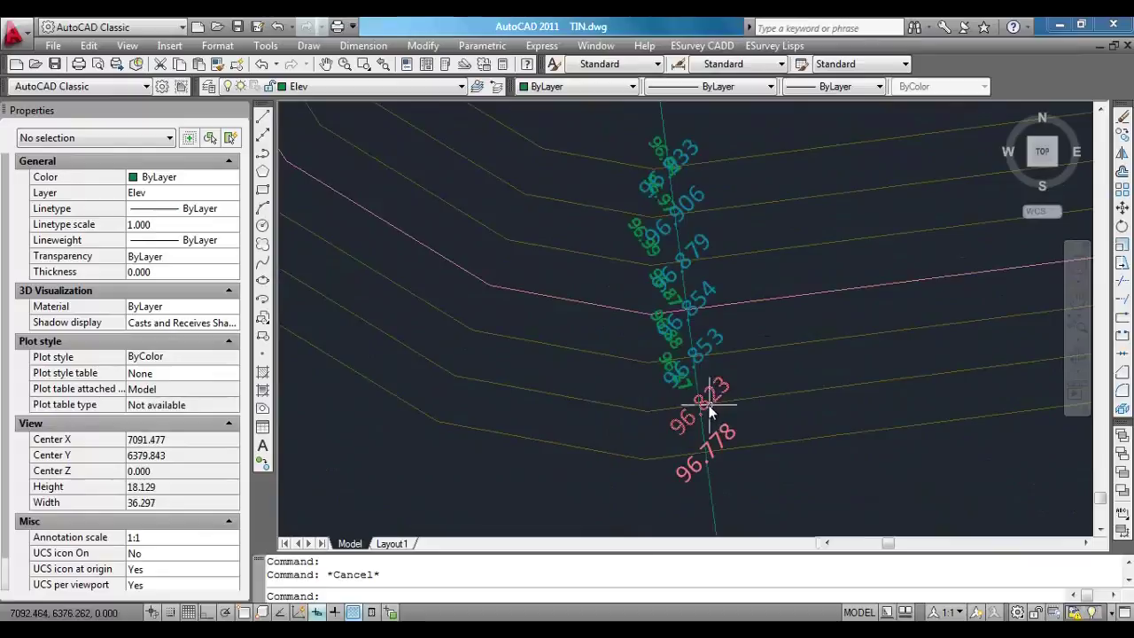
{"action": "left_click", "coordinate": [708, 405]}
{"action": "left_click", "coordinate": [708, 440]}
{"action": "scroll", "coordinate": [354, 311], "scroll_direction": "down", "scroll_amount": 8}
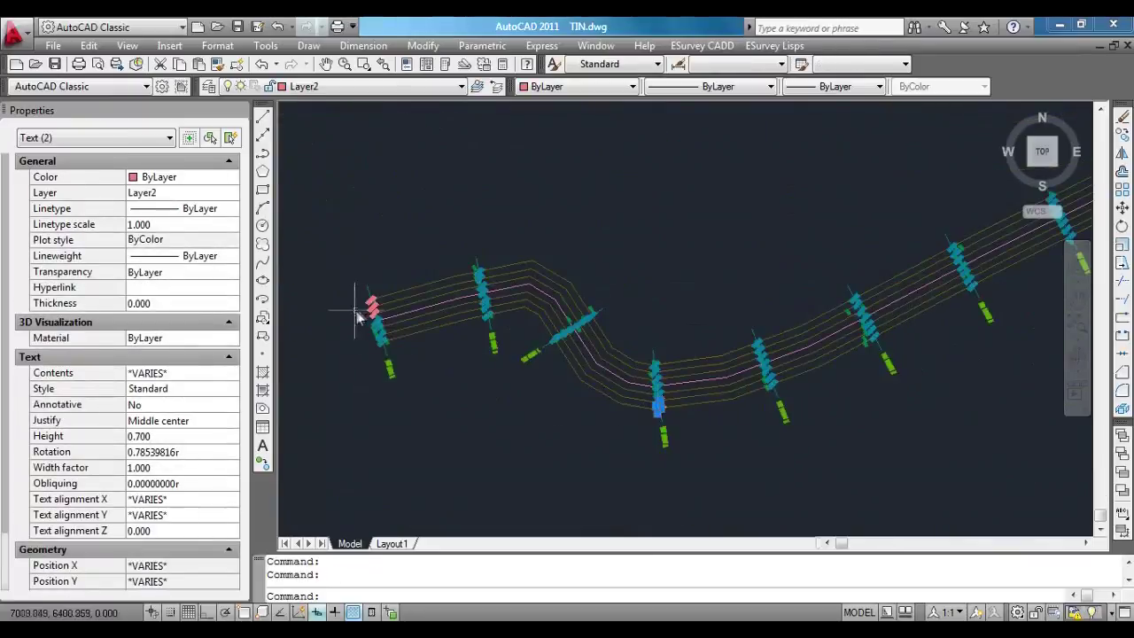
{"action": "scroll", "coordinate": [355, 311], "scroll_direction": "up", "scroll_amount": 6}
{"action": "right_click", "coordinate": [372, 266]}
{"action": "left_click", "coordinate": [461, 479]}
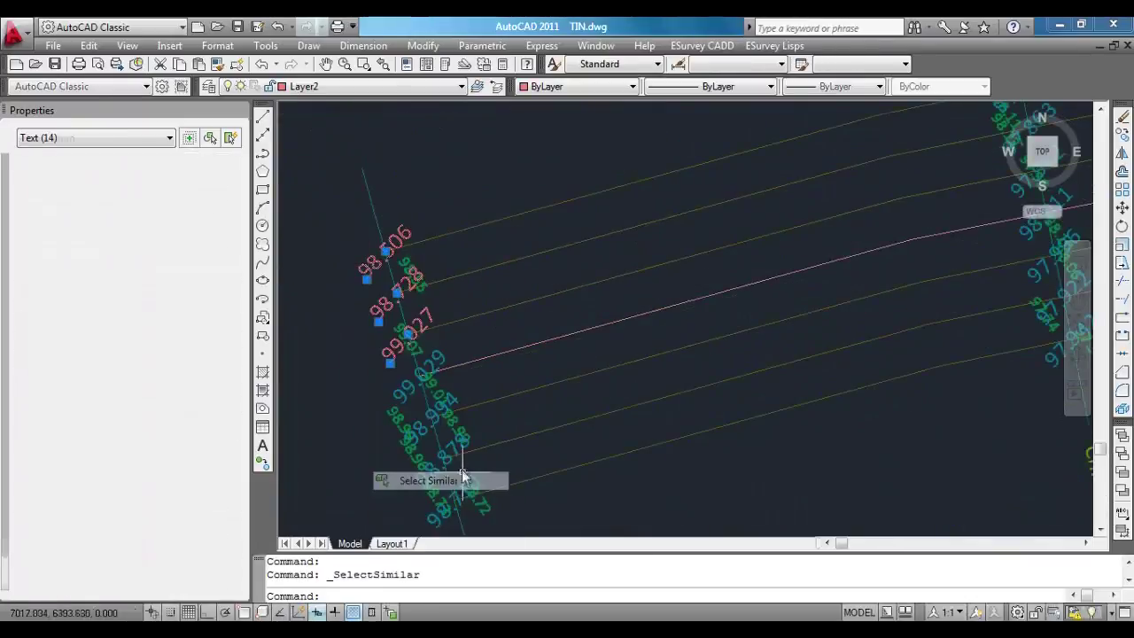
{"action": "left_click", "coordinate": [189, 194]}
{"action": "left_click", "coordinate": [187, 192]}
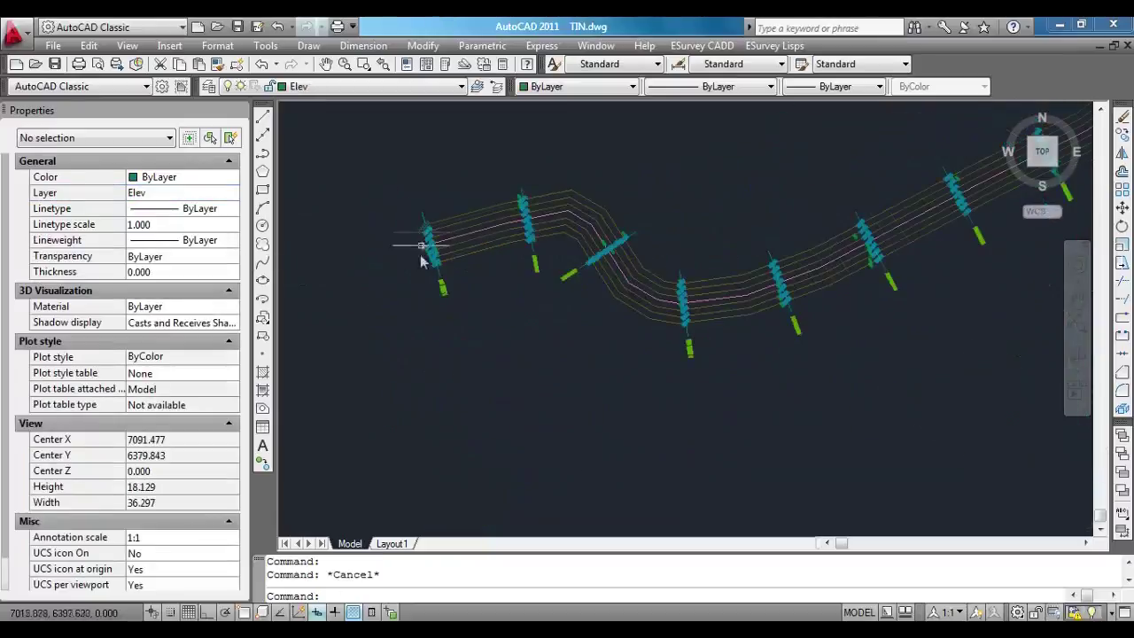
Zoom to extents and export levels with CSA, box width 1, across all 15 cross sections.
{"action": "type", "text": "ze"}
{"action": "key", "text": "Return"}
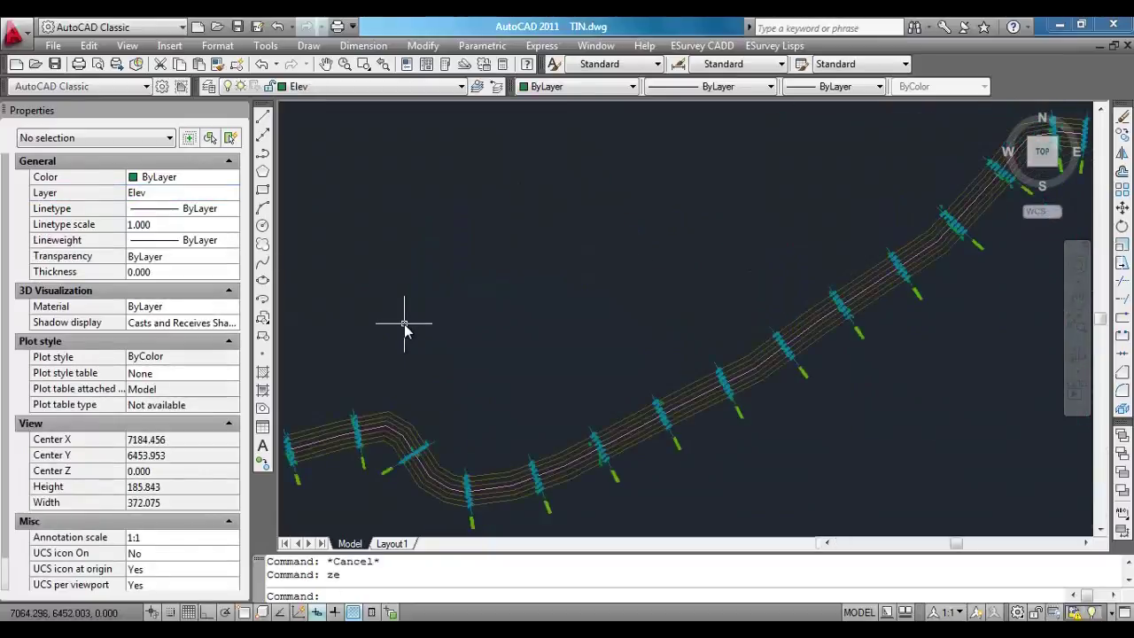
{"action": "type", "text": "csa"}
{"action": "key", "text": "Return"}
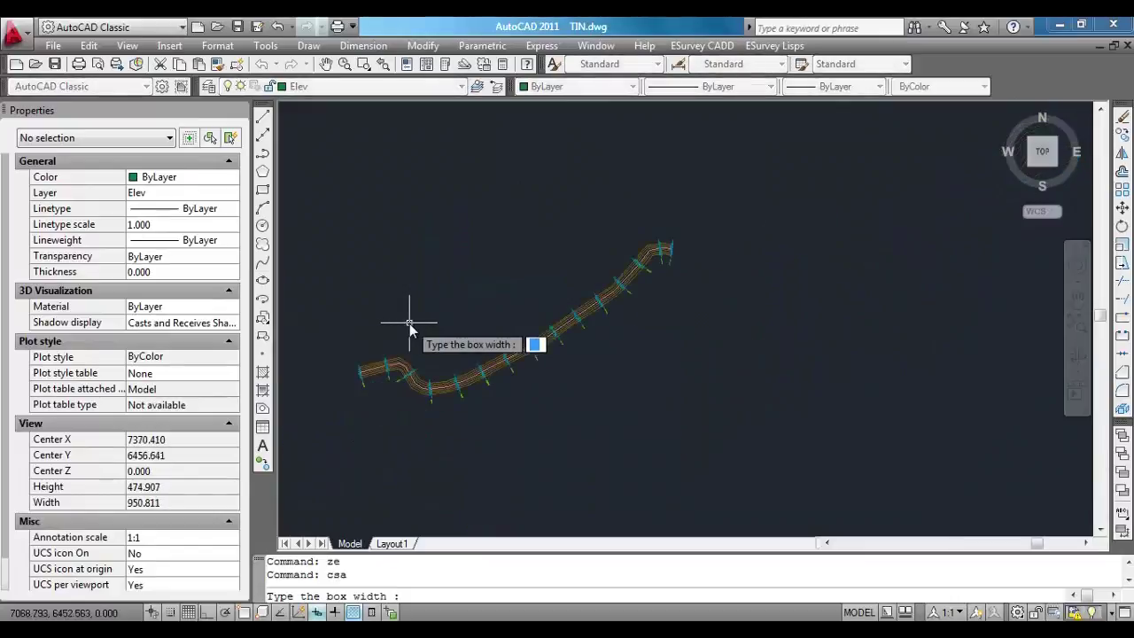
{"action": "type", "text": "1"}
{"action": "key", "text": "Return"}
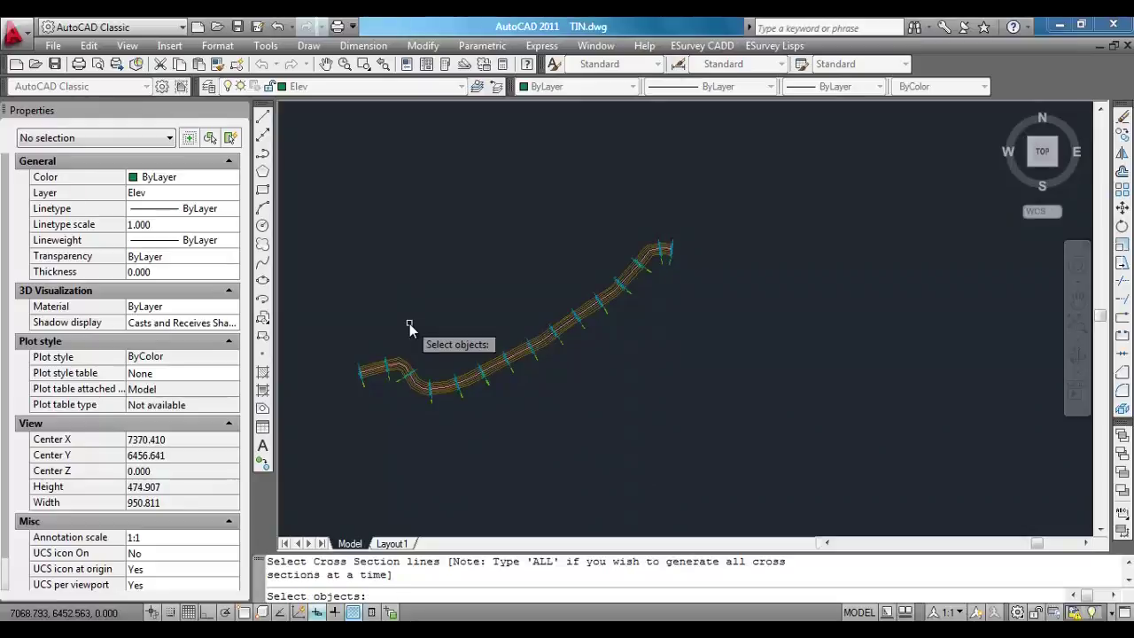
{"action": "left_click", "coordinate": [322, 204]}
{"action": "left_click", "coordinate": [747, 432]}
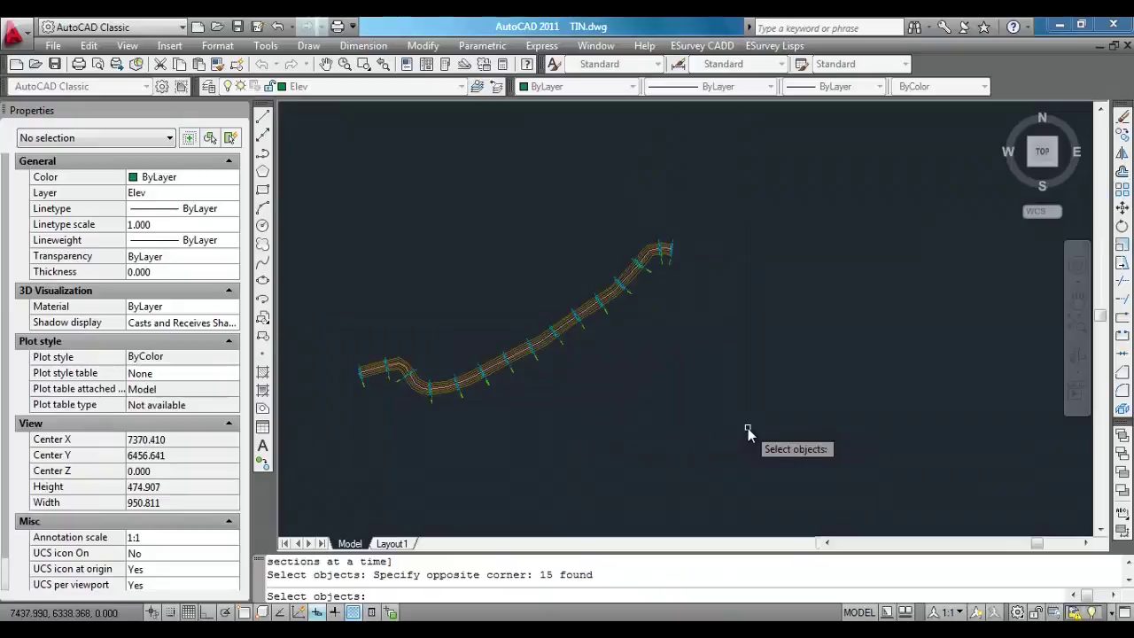
{"action": "key", "text": "Return"}
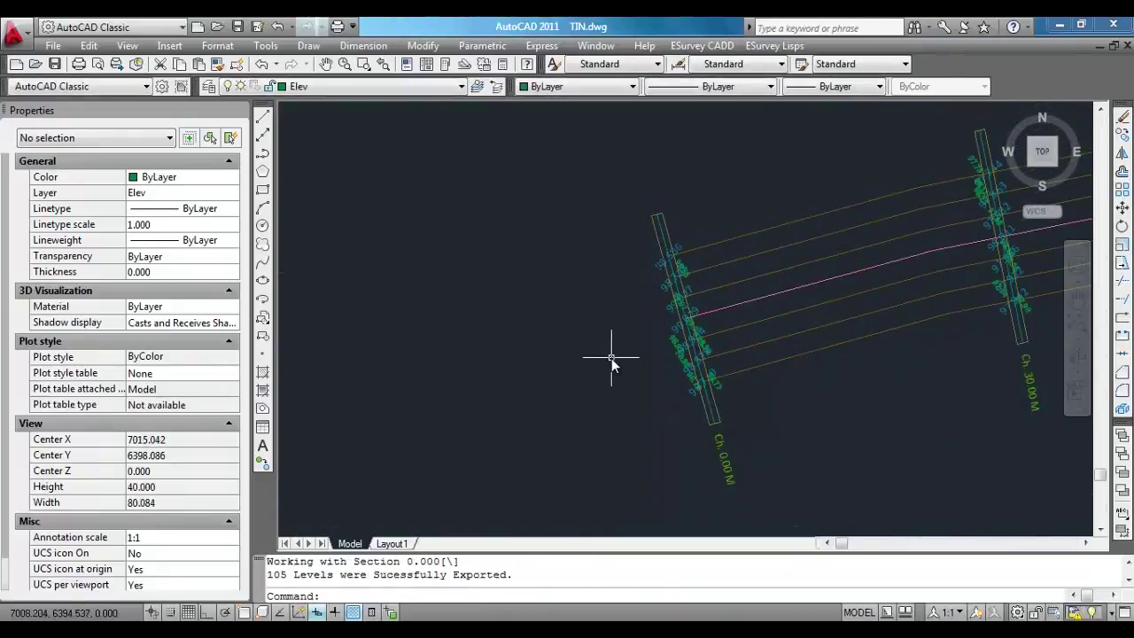
{"action": "scroll", "coordinate": [545, 353], "scroll_direction": "down", "scroll_amount": 4}
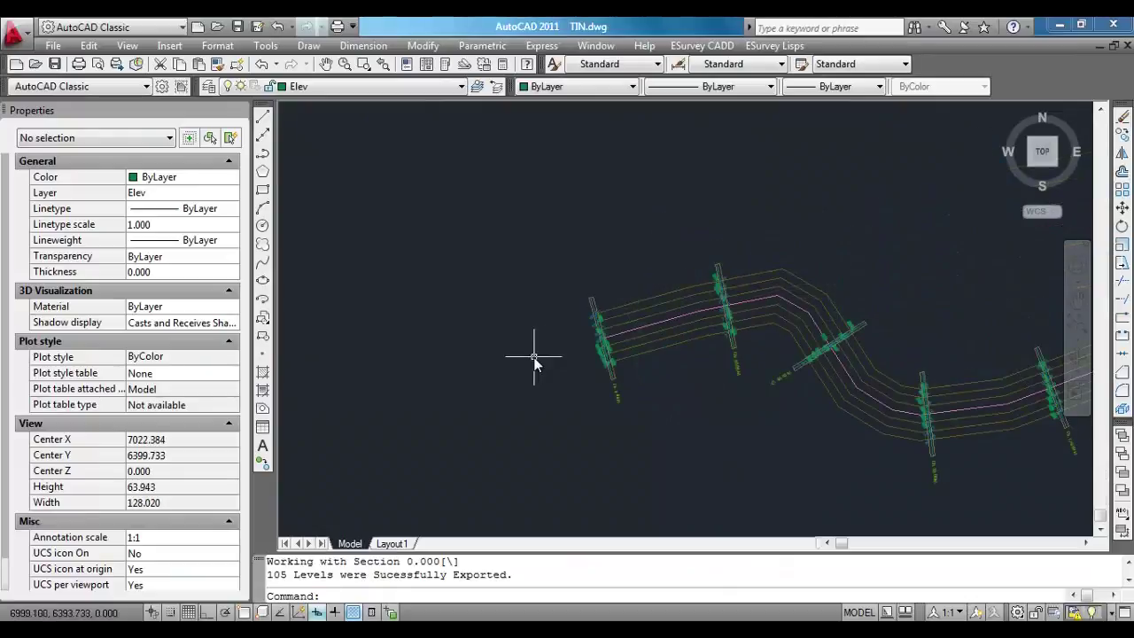
{"action": "scroll", "coordinate": [413, 349], "scroll_direction": "down", "scroll_amount": 2}
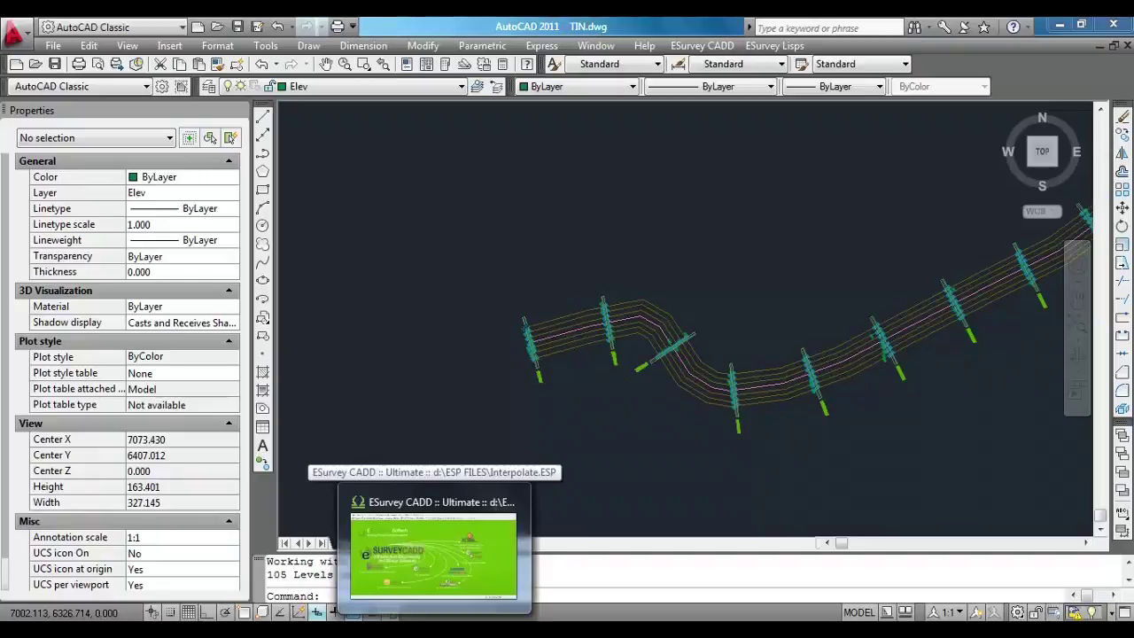
{"action": "left_click", "coordinate": [434, 556]}
Create a new project file named Interpolated in d:\ESP FILES.
{"action": "left_click", "coordinate": [18, 47]}
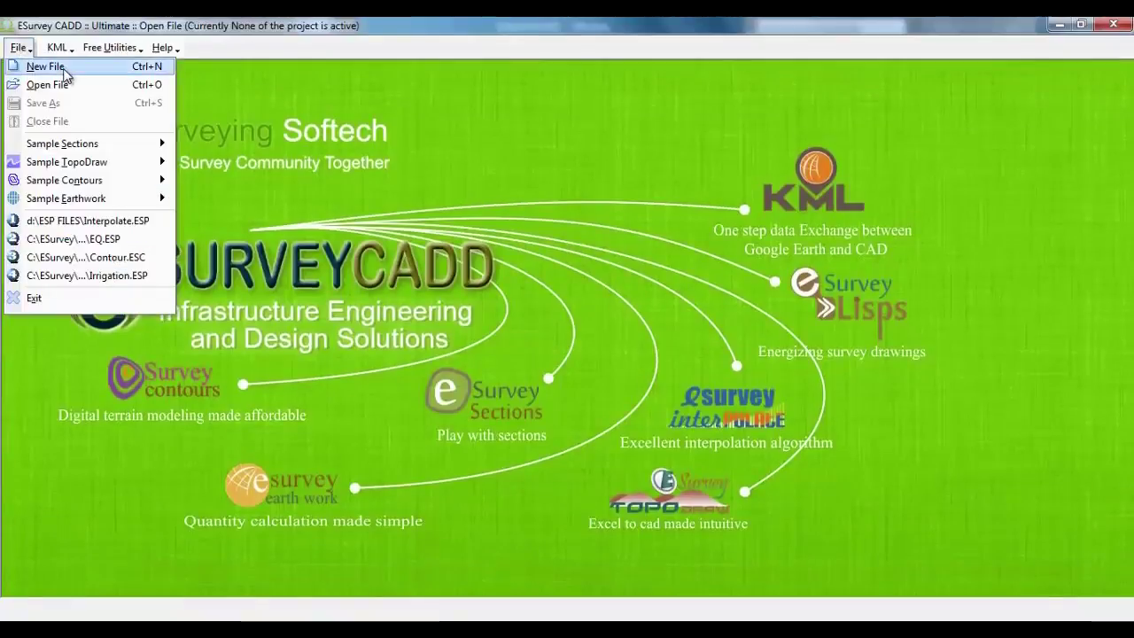
{"action": "left_click", "coordinate": [65, 69]}
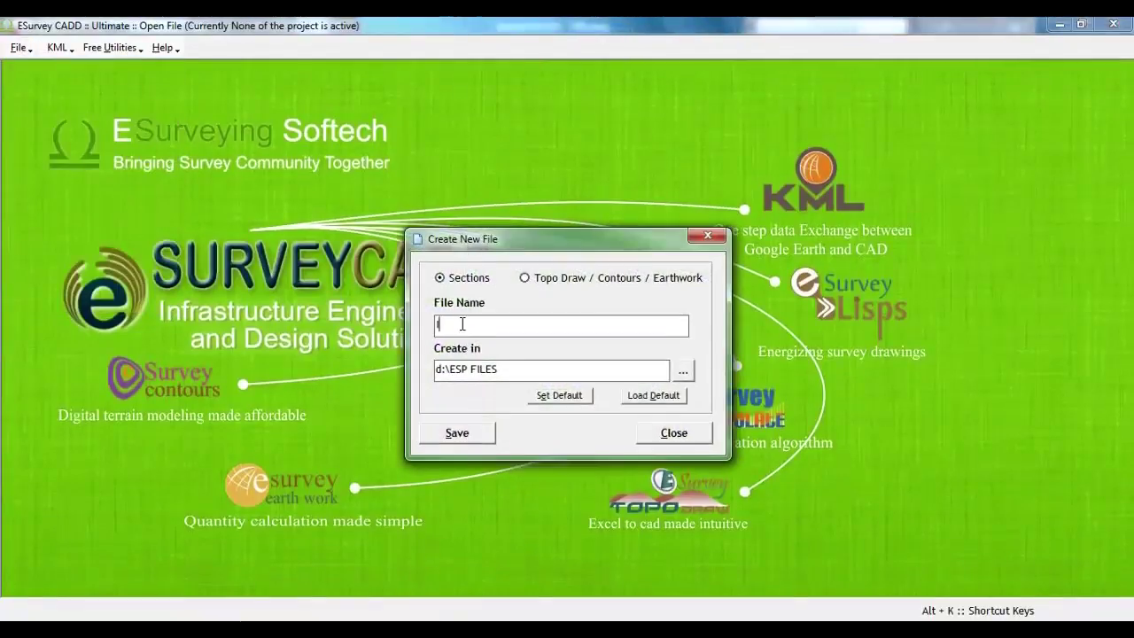
{"action": "type", "text": "Interpolated"}
{"action": "left_click", "coordinate": [457, 433]}
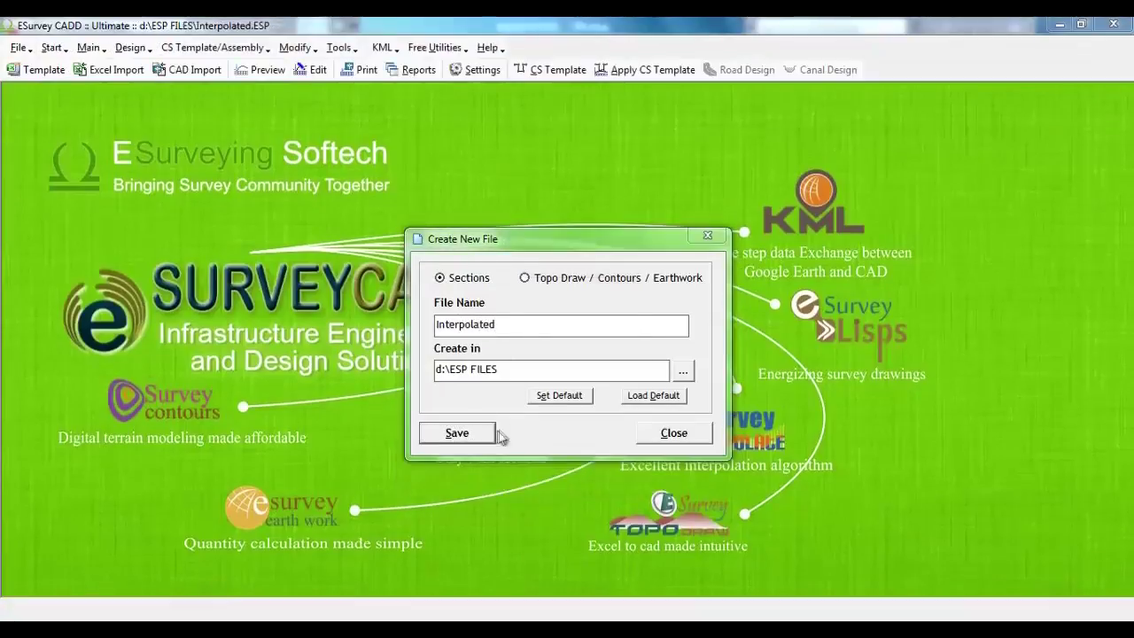
{"action": "key", "text": "Return"}
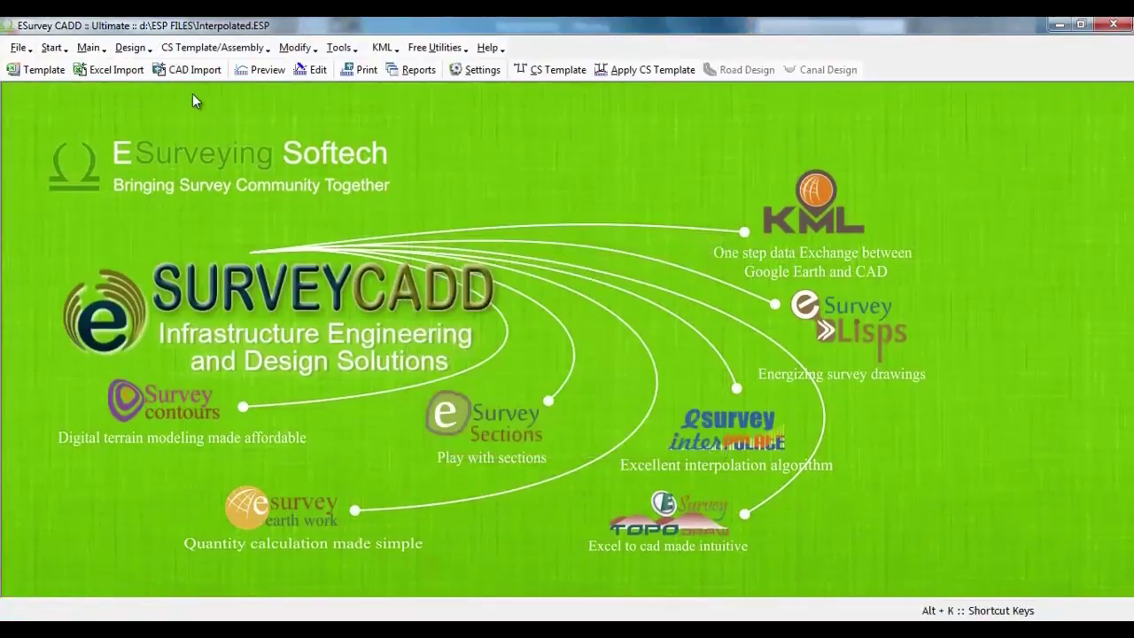
Import the cross sections from CAD into the Interpolated project.
{"action": "left_click", "coordinate": [185, 69]}
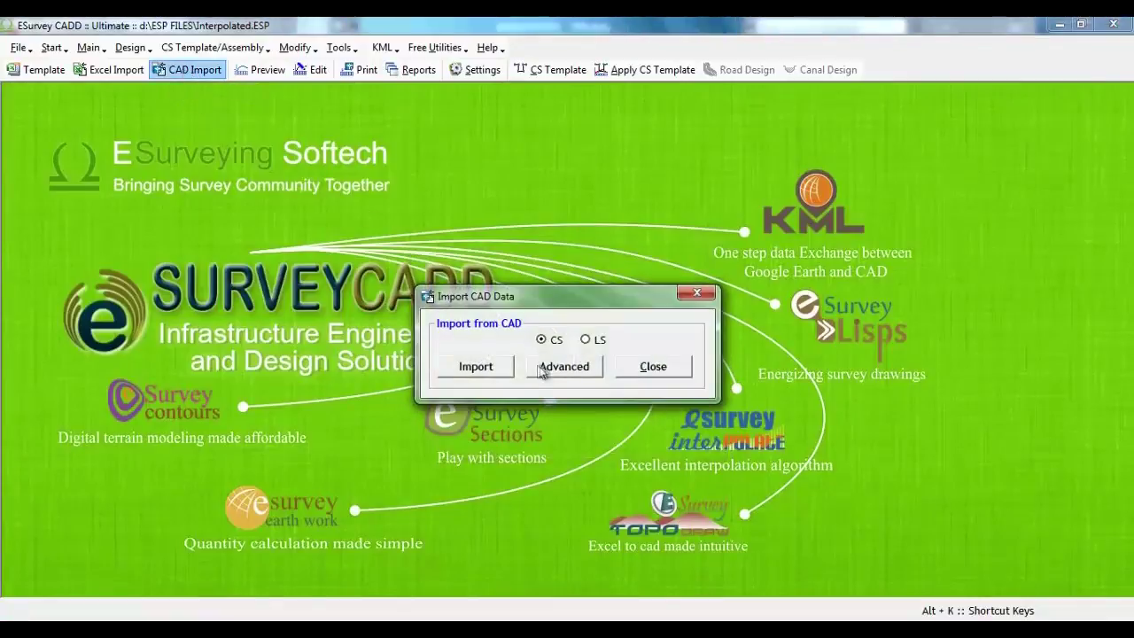
{"action": "left_click", "coordinate": [496, 368]}
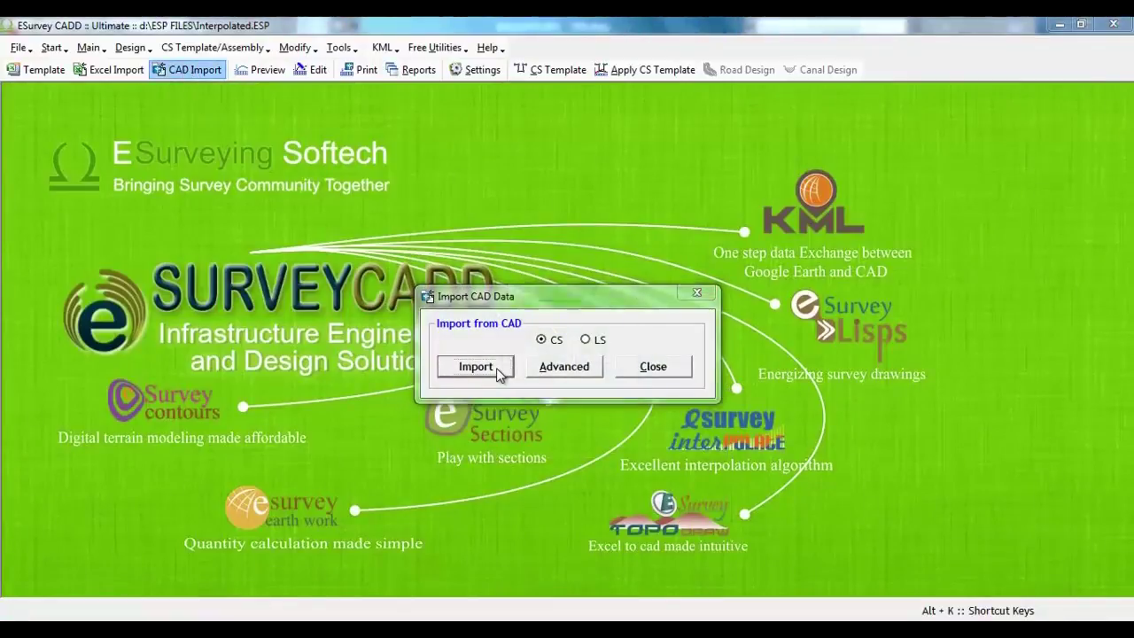
{"action": "left_click", "coordinate": [582, 376]}
{"action": "left_click", "coordinate": [653, 367]}
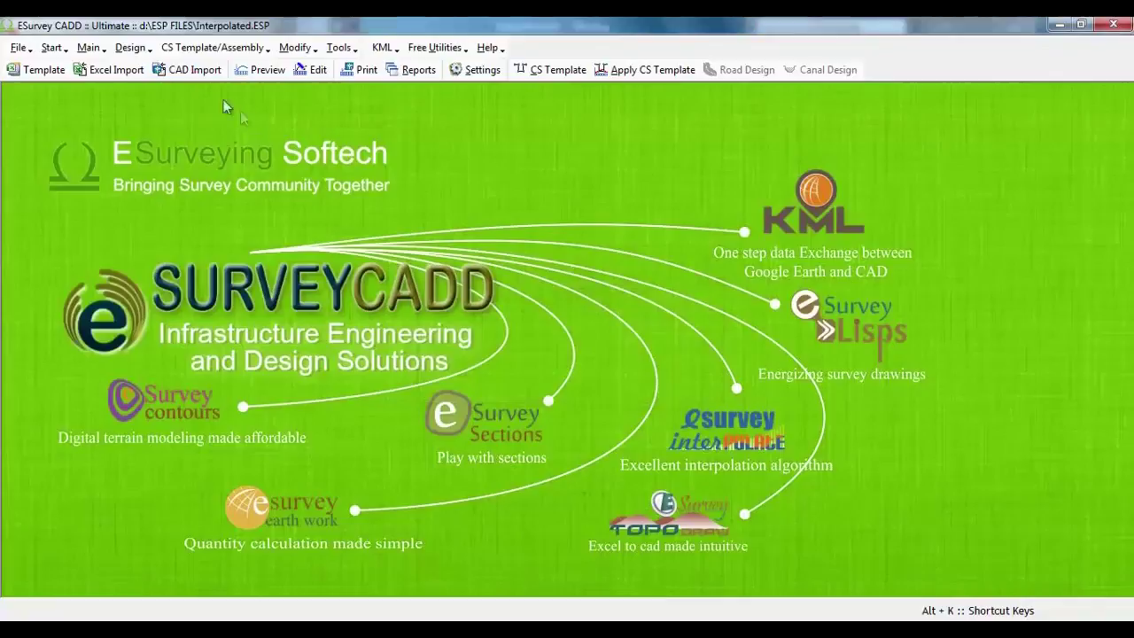
Preview the imported sections, viewing cross sections 0, 30 and 60 in turn.
{"action": "left_click", "coordinate": [262, 70]}
{"action": "left_click", "coordinate": [40, 407]}
{"action": "left_click", "coordinate": [46, 423]}
{"action": "left_click", "coordinate": [43, 440]}
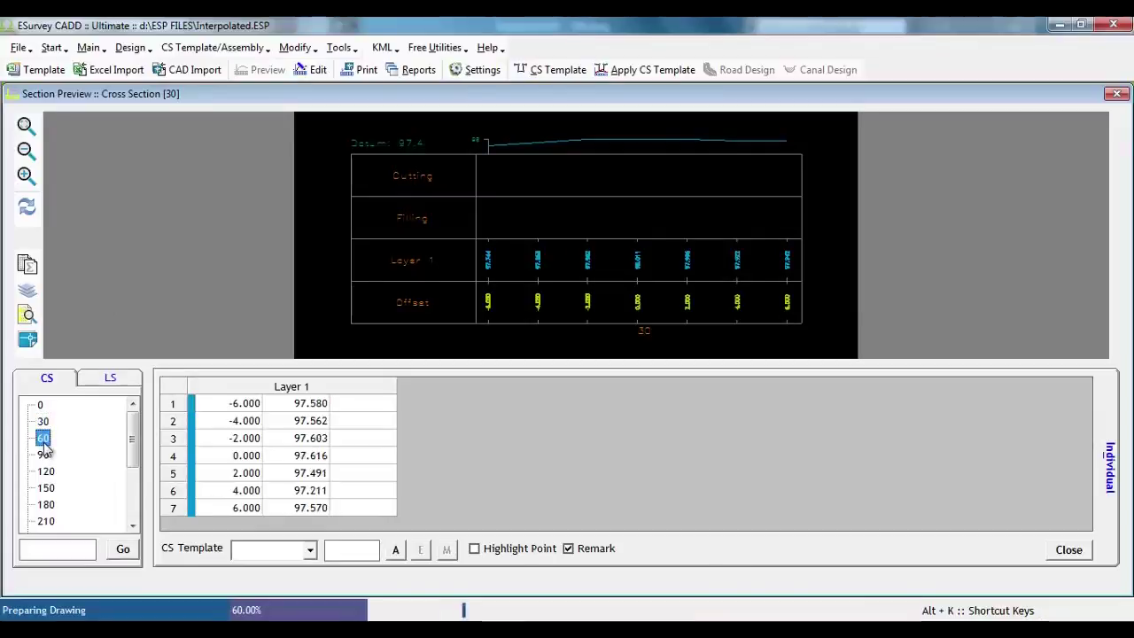